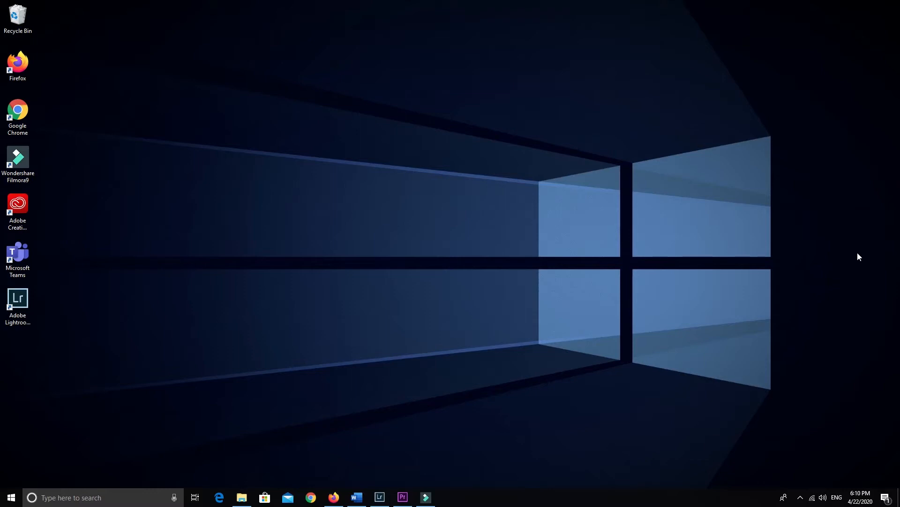
- Open Wondershare Filmora9 and add a folder named "Section 1" under Project Media
double_click(27, 164)
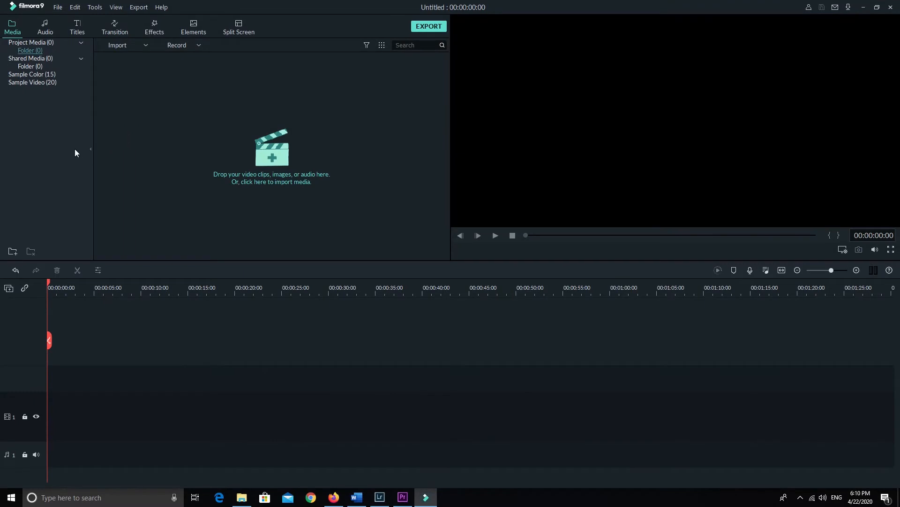
click(15, 253)
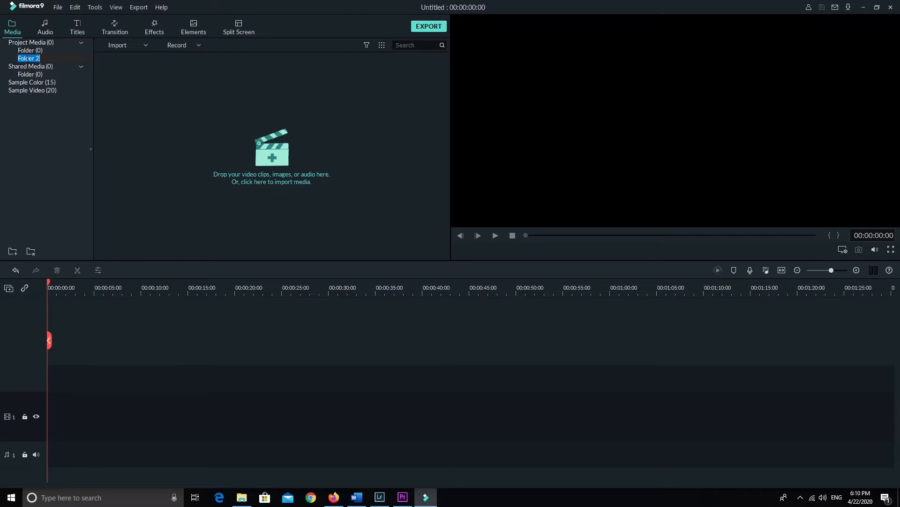
key(BackSpace)
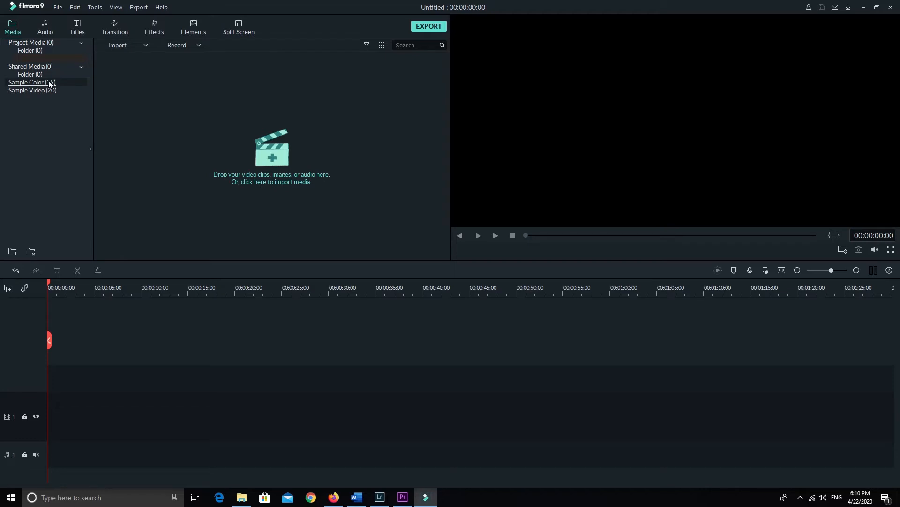
text(Section 1)
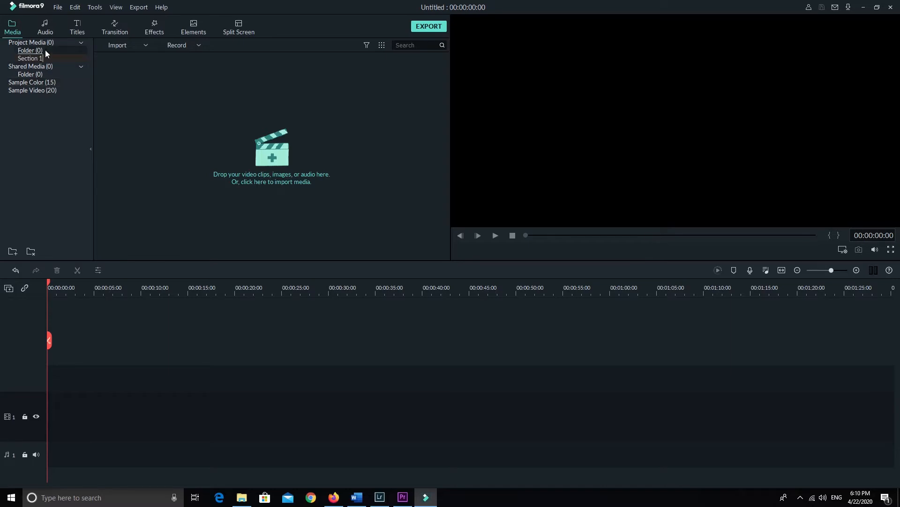
key(Return)
key(Return)
- Add a second folder under Shared Media and rename the first Shared Media folder as "Video from camA"
click(42, 66)
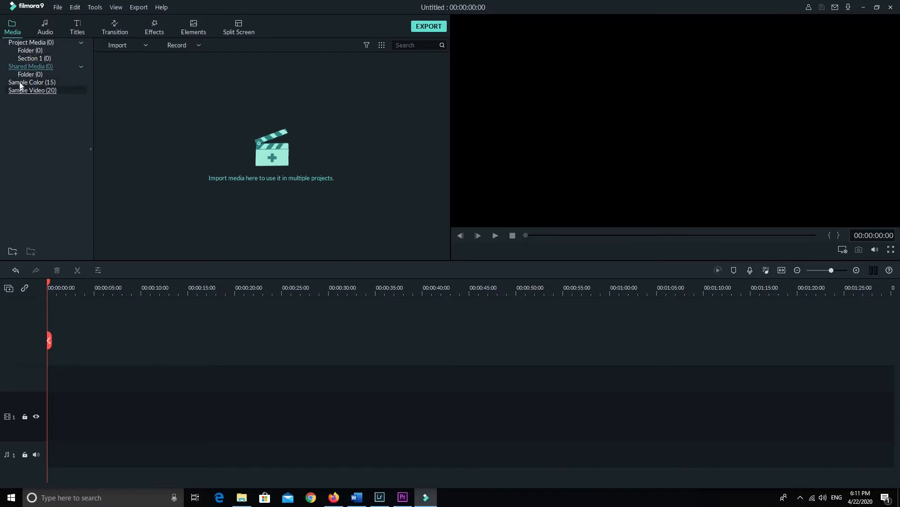
click(13, 252)
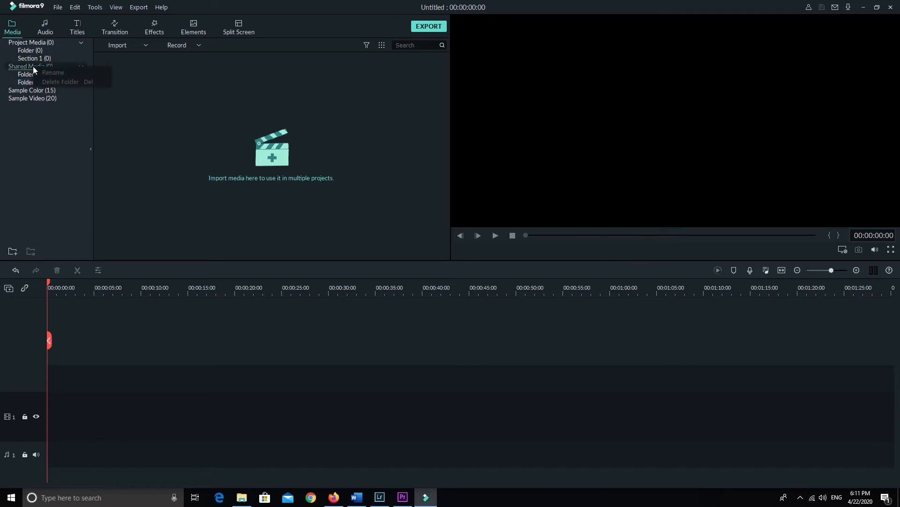
right_click(27, 78)
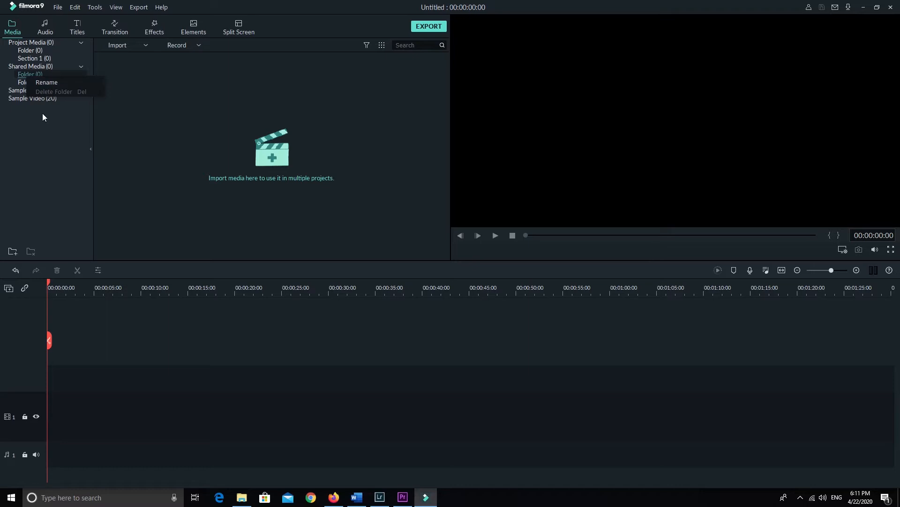
click(46, 183)
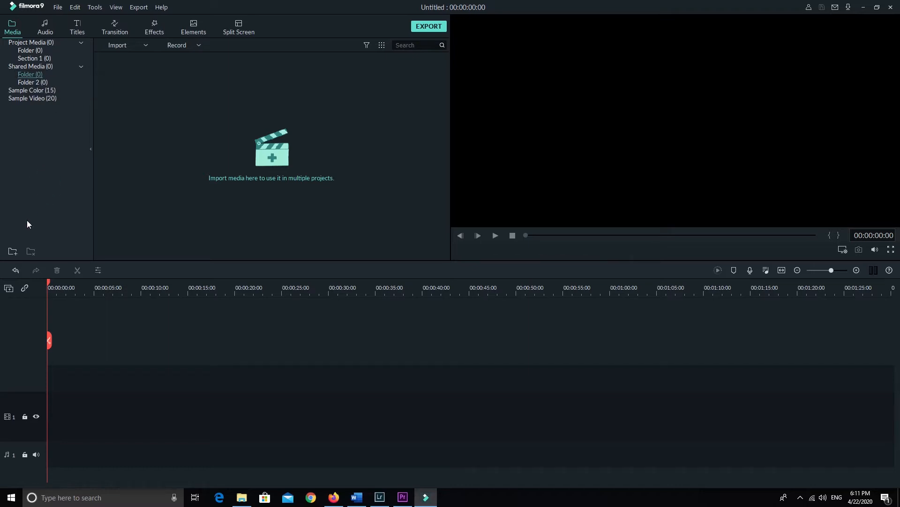
right_click(26, 78)
click(38, 80)
text(Video from camA)
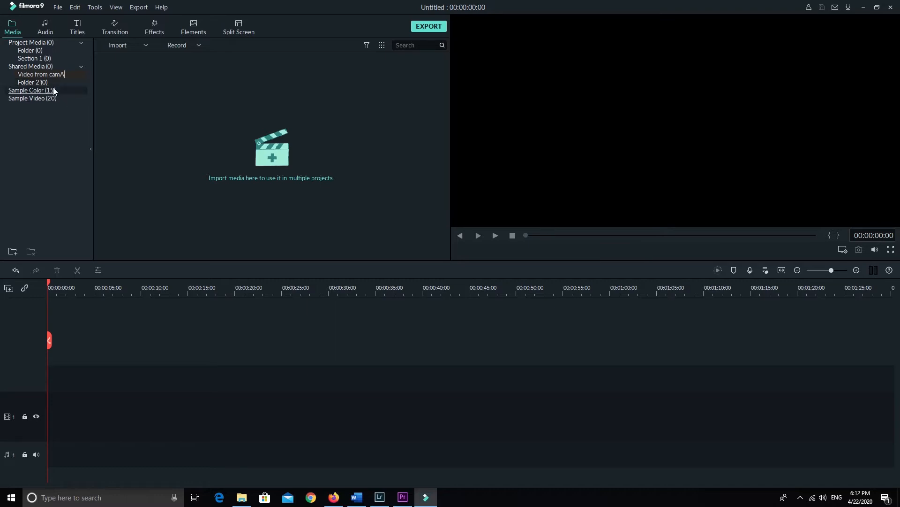
key(Return)
- Rename the second Shared Media folder as "Video From CamB"
right_click(33, 83)
click(50, 91)
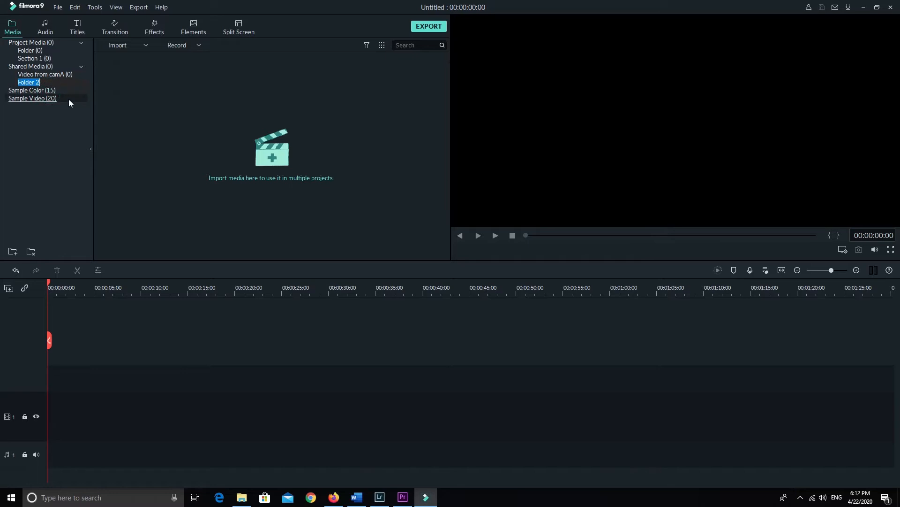
key(BackSpace)
text(Video From Ca)
key(BackSpace)
key(BackSpace)
text(Cama)
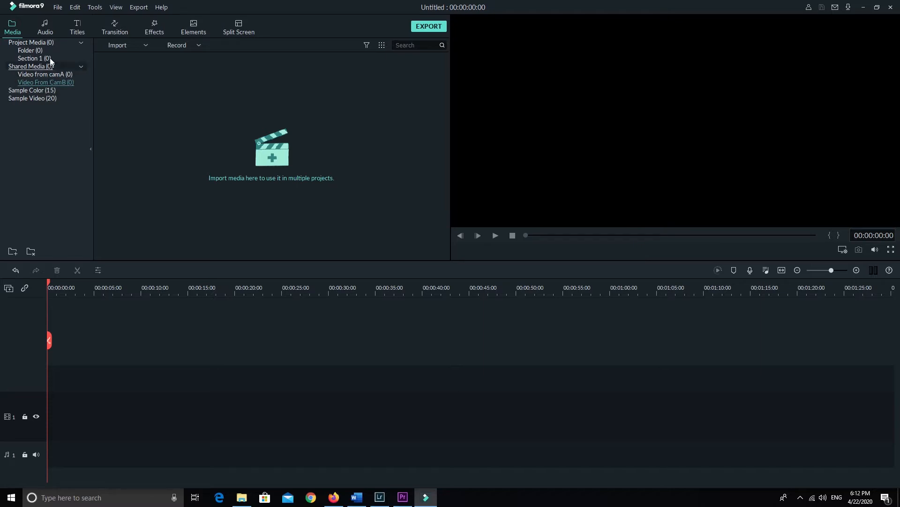
- Rename the default folder under Project Media as "Lessen One"
click(31, 50)
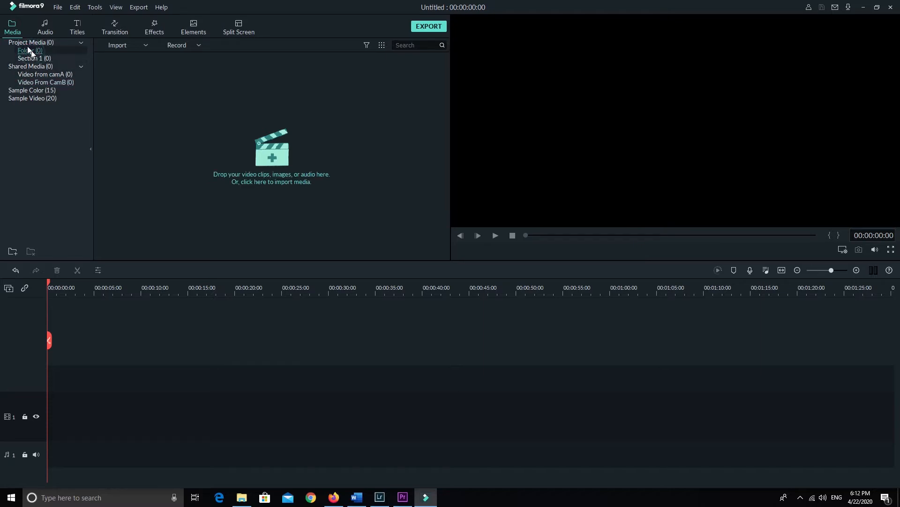
right_click(38, 51)
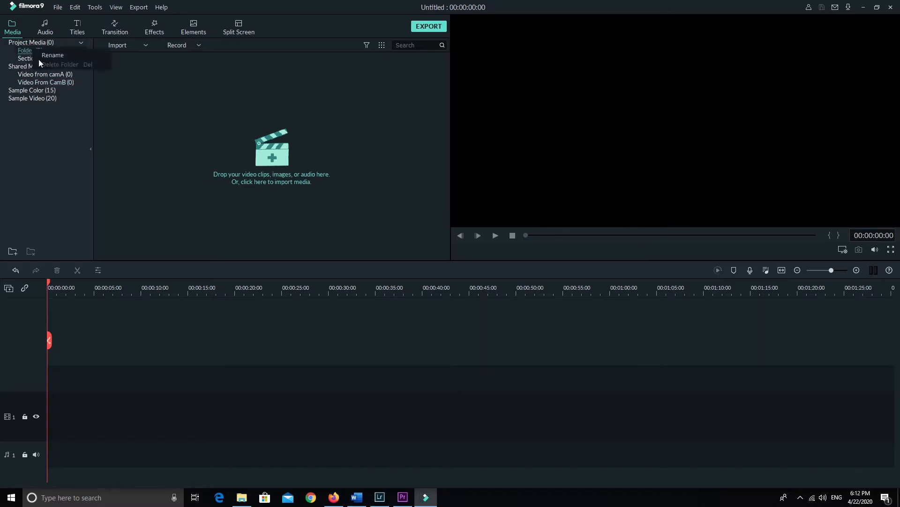
click(46, 56)
key(BackSpace)
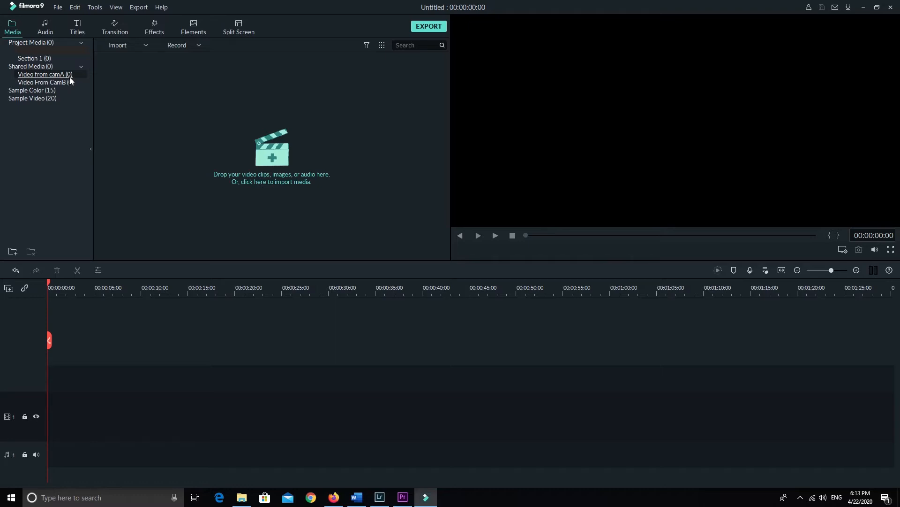
text(Lessen)
key(BackSpace)
key(BackSpace)
key(BackSpace)
key(BackSpace)
text(ssen O)
click(38, 108)
- Select the Lessen One folder as the import target and open the file browser for importing media
click(30, 41)
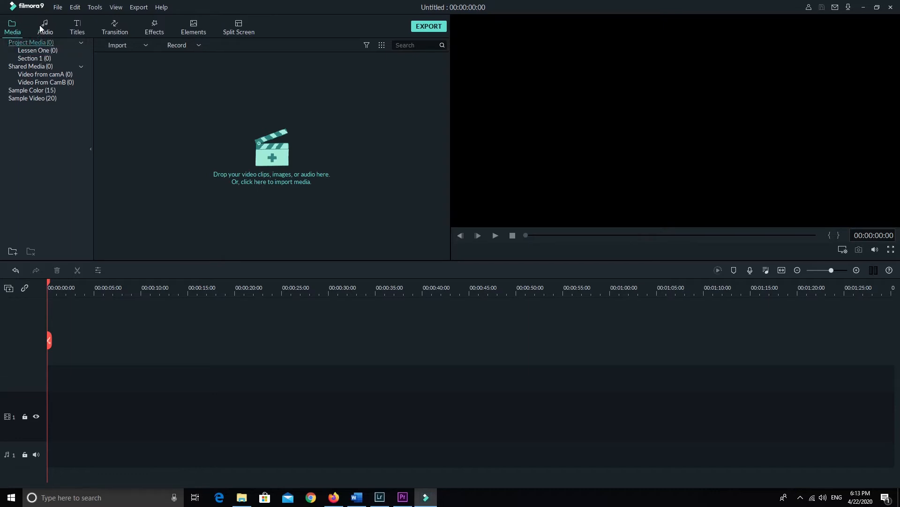
click(47, 50)
click(61, 8)
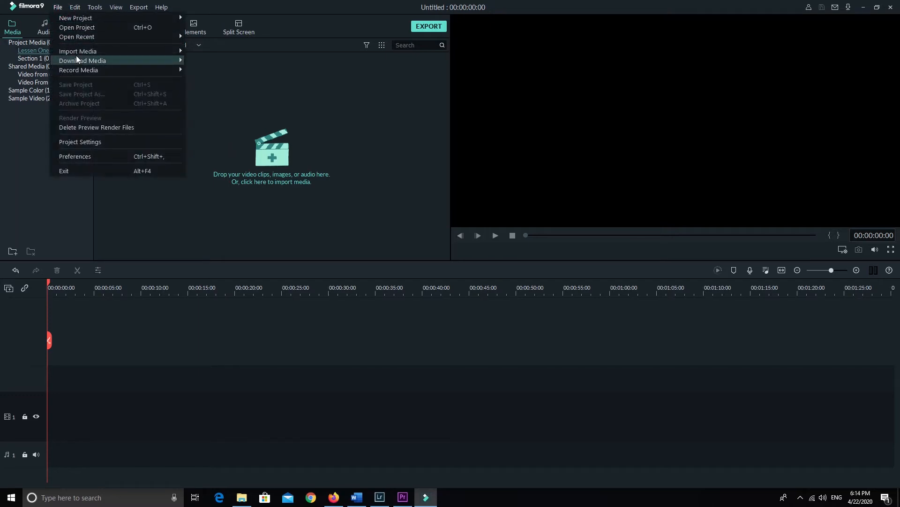
mouse_move(91, 49)
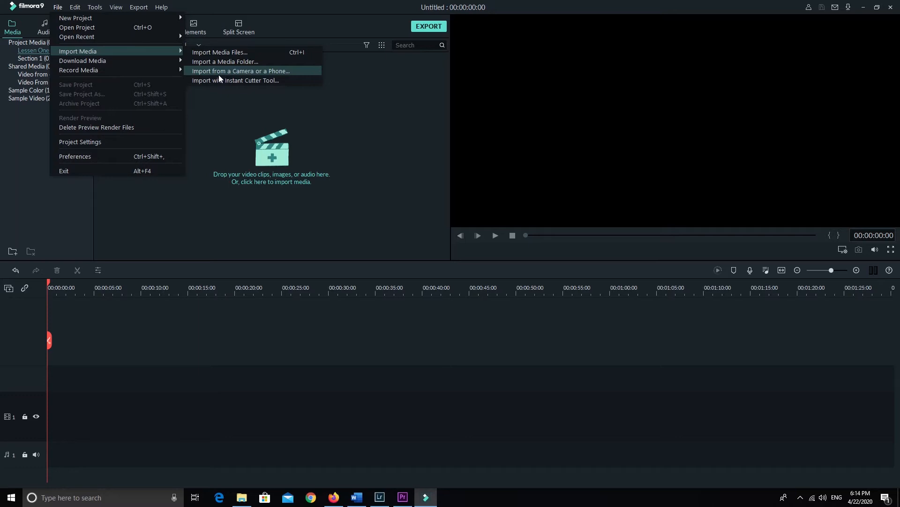
click(263, 79)
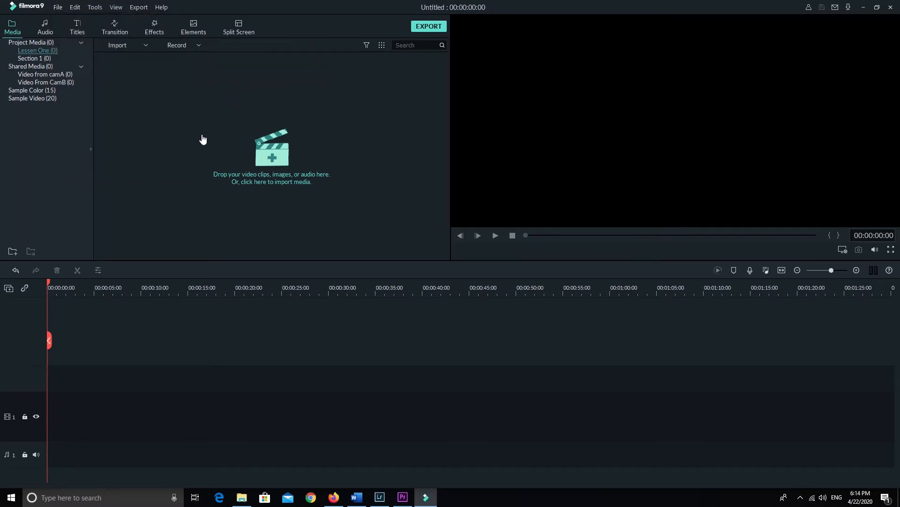
click(263, 153)
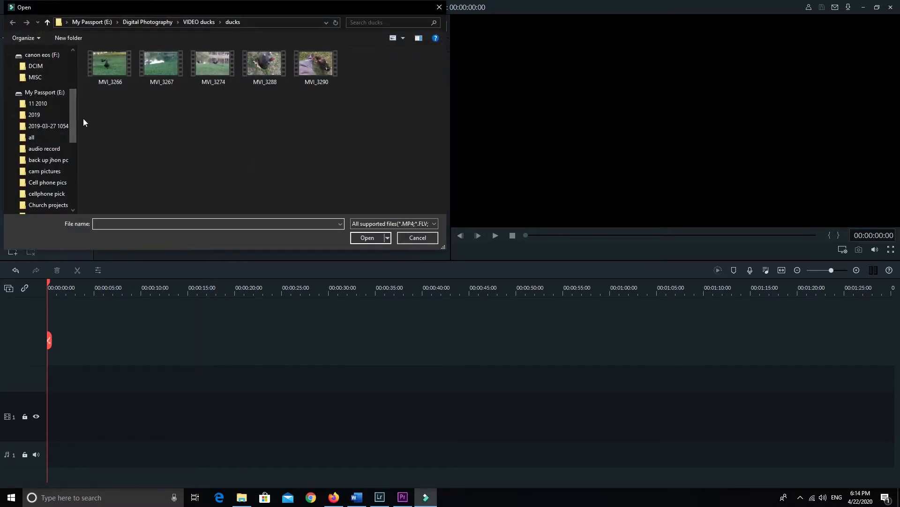
drag(75, 120, 78, 108)
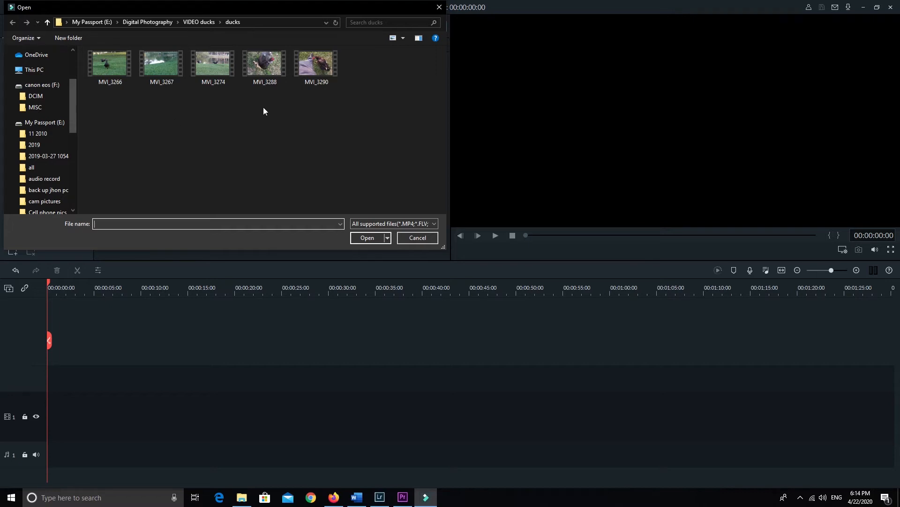
mouse_move(76, 114)
mouse_down()
mouse_move(75, 176)
mouse_move(79, 124)
mouse_up()
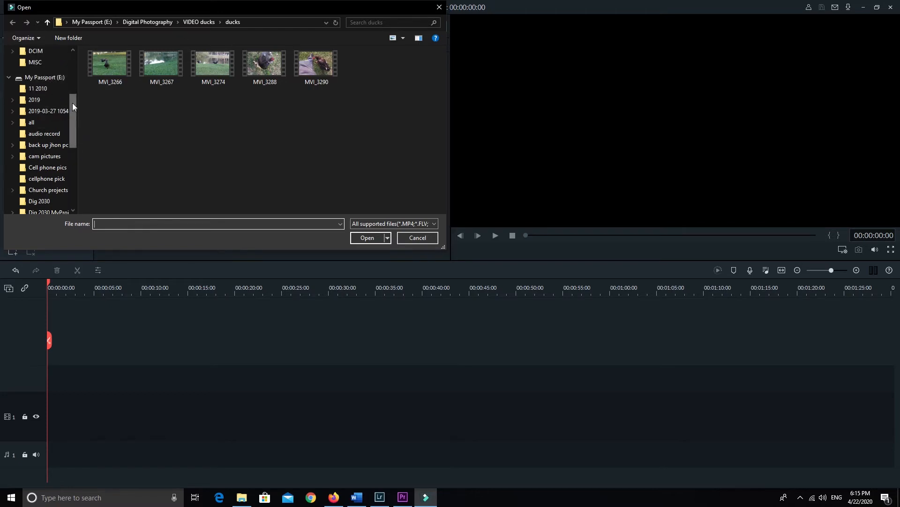
drag(73, 112, 79, 146)
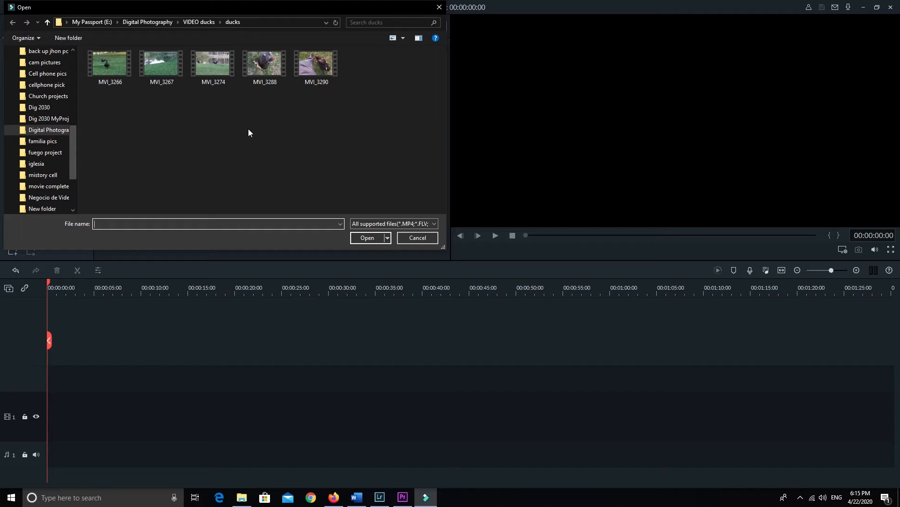
click(212, 124)
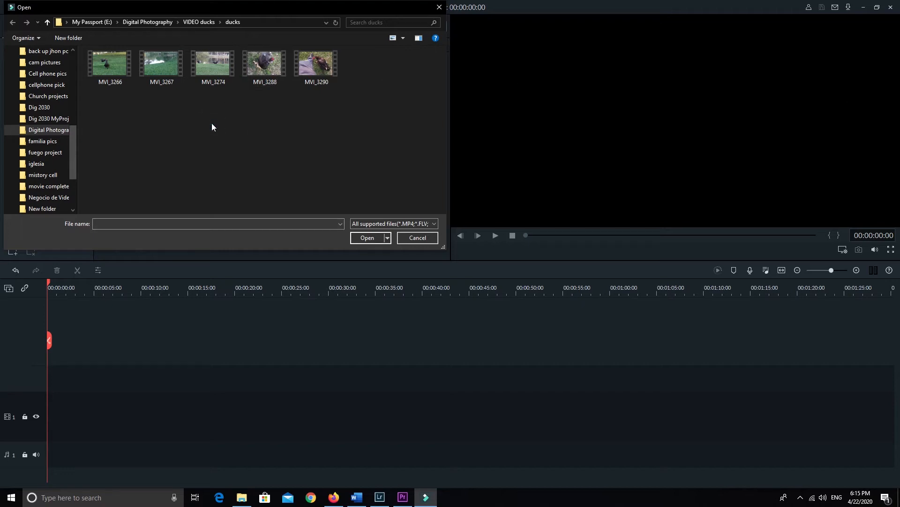
key(ctrl+a)
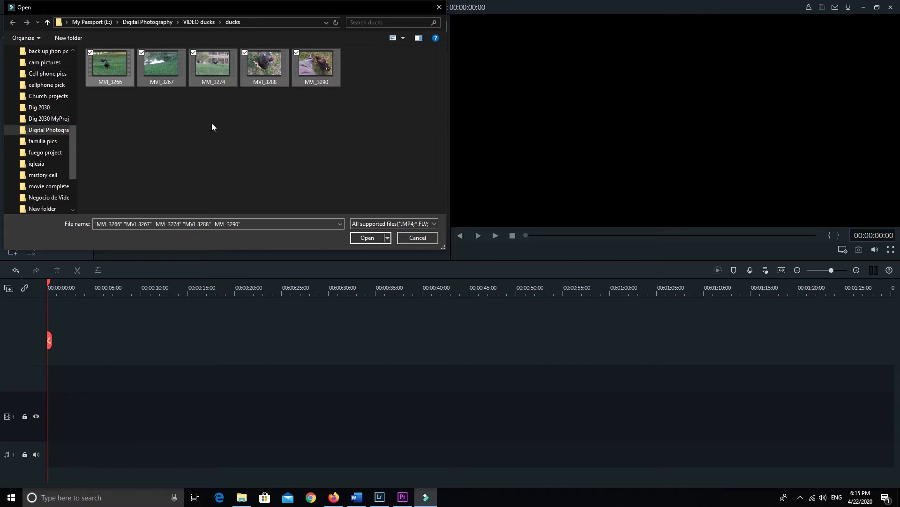
click(212, 123)
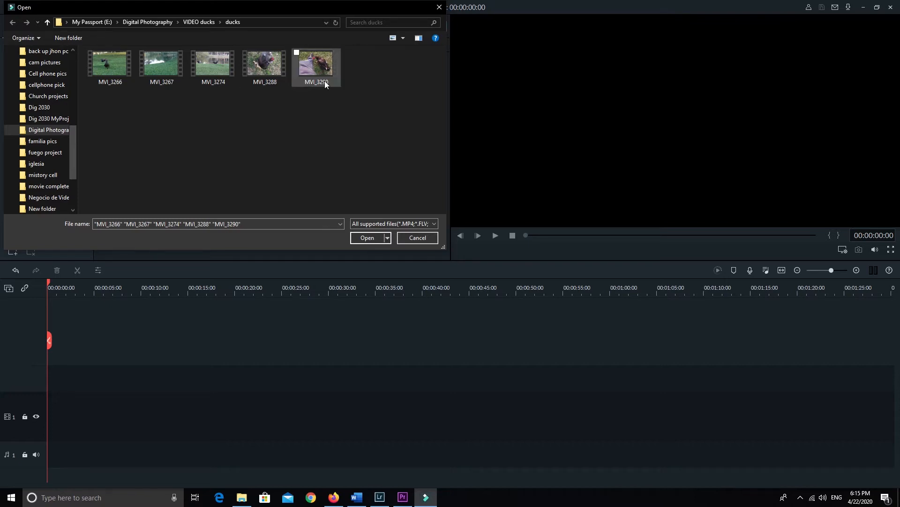
click(215, 72)
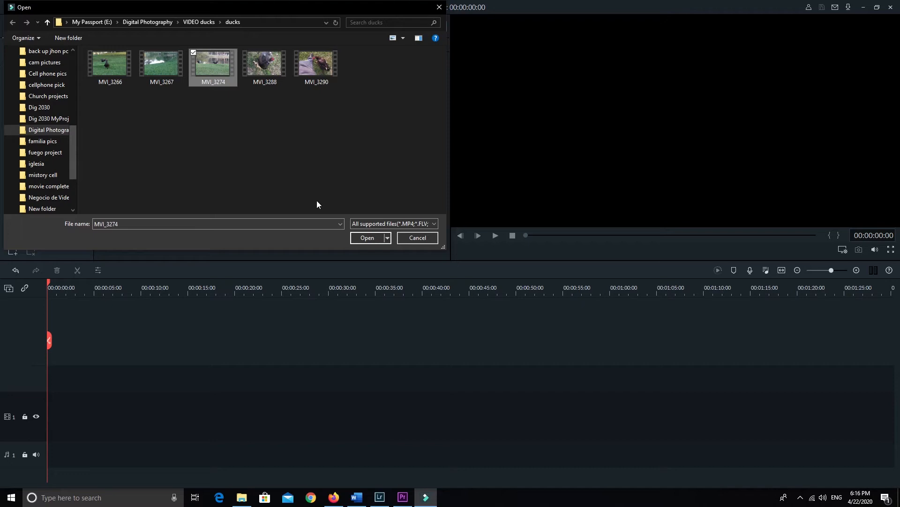
key(shift+Right)
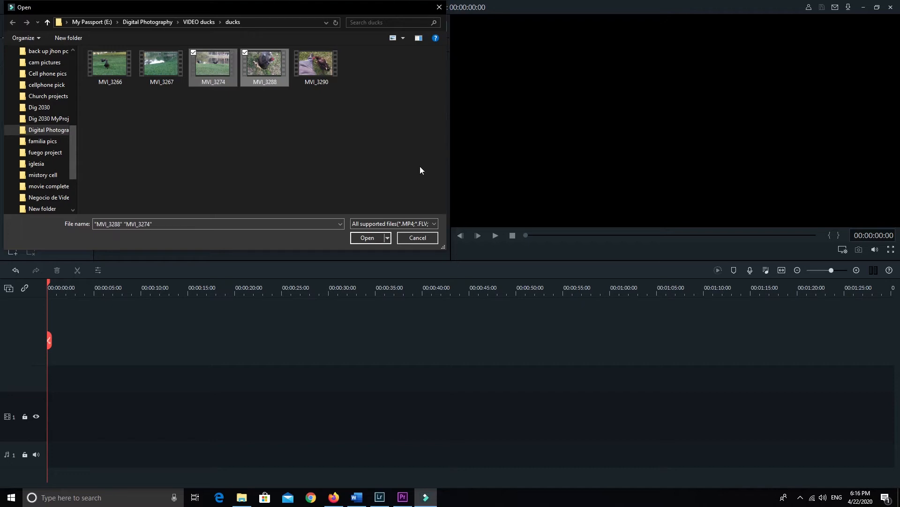
key(shift+Right)
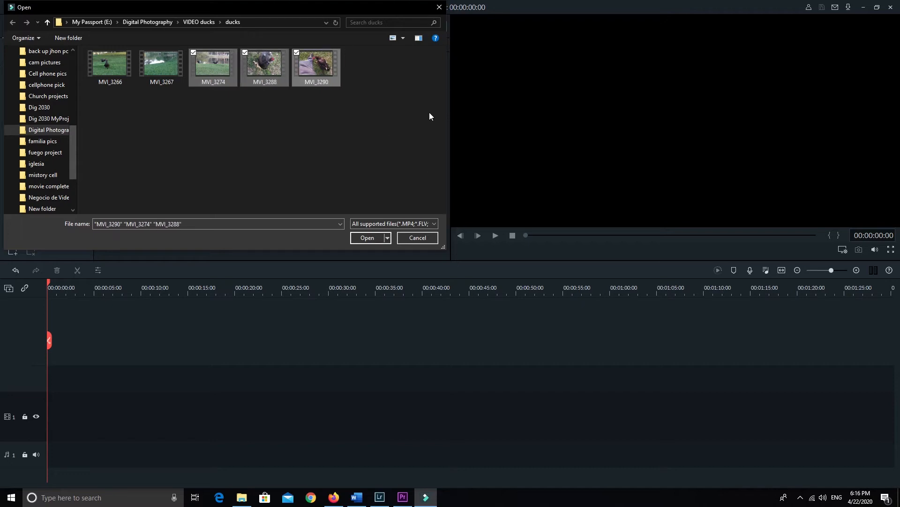
click(412, 96)
- Import the clips MVI_3266, MVI_3267, MVI_3274, MVI_3288 and MVI_3290 from the ducks folder into Lessen One
click(323, 76)
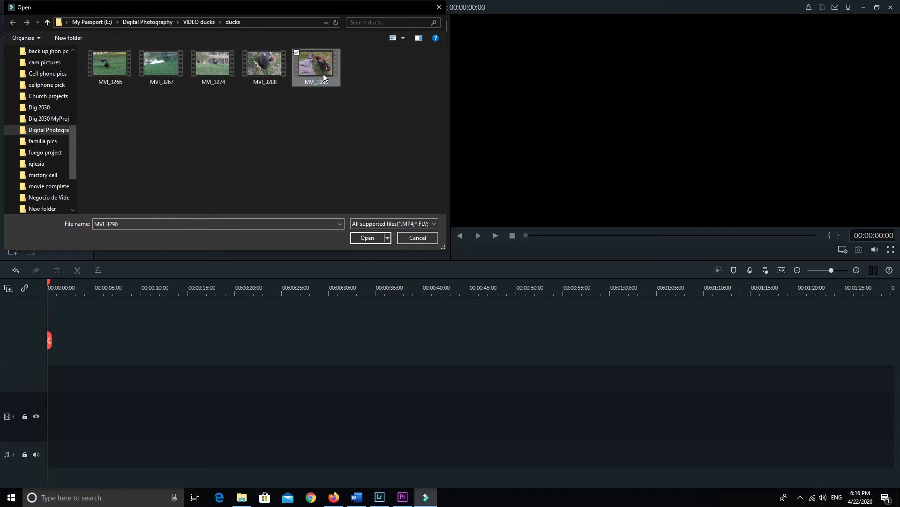
key(shift+Left)
key(shift+Left)
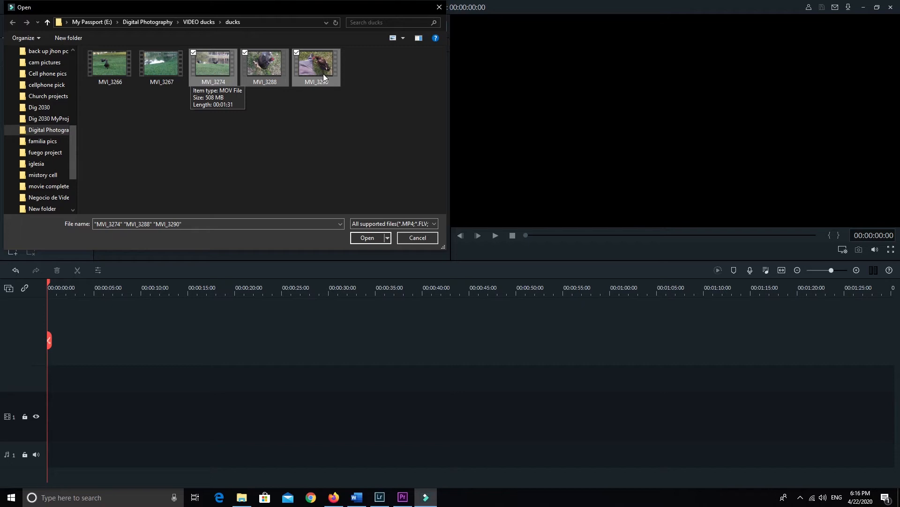
key(shift+Left)
key(shift+Left)
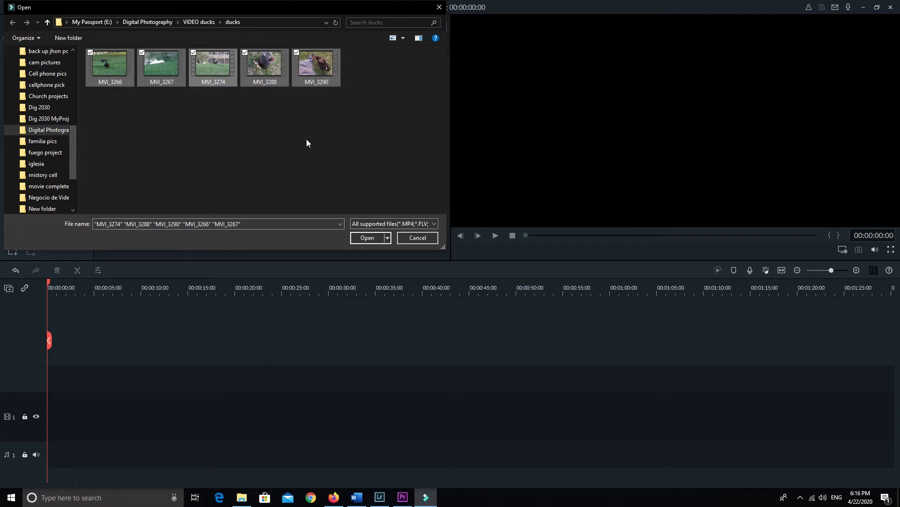
click(366, 238)
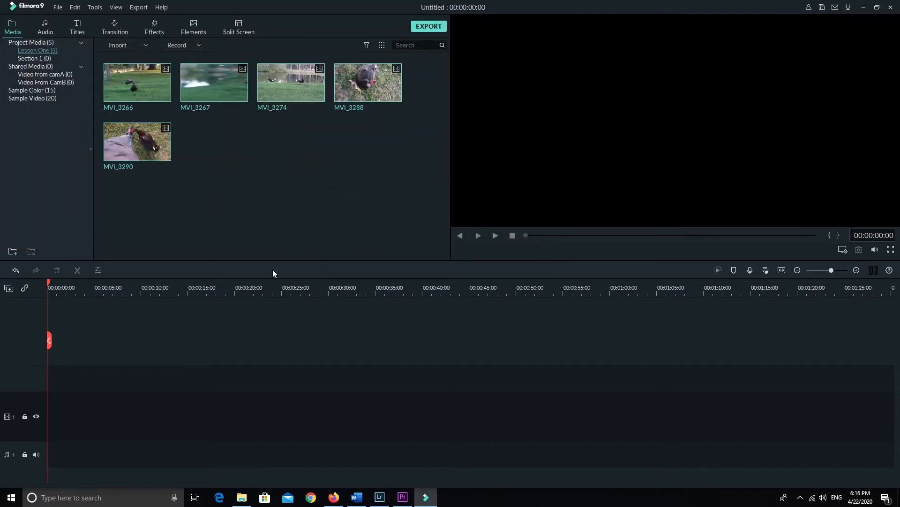
- Load the clip MVI_3266 in the preview, play it and pause the playback
double_click(154, 91)
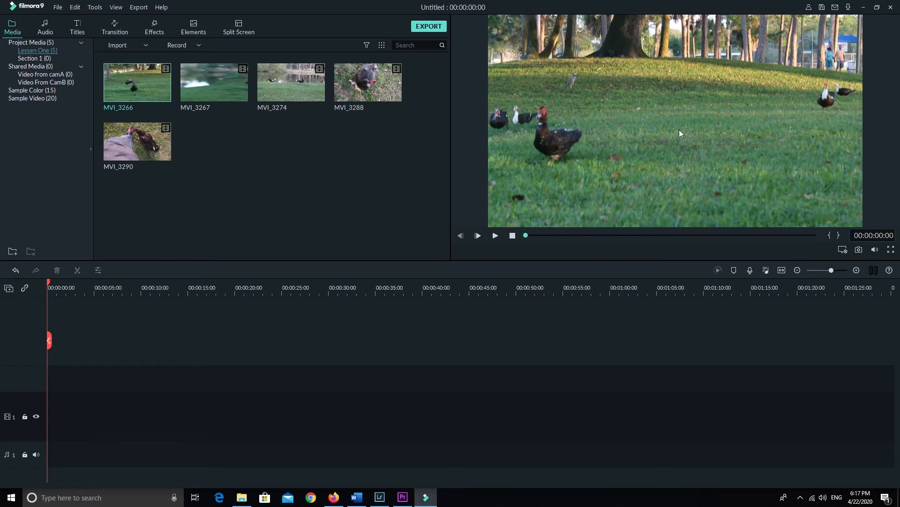
click(497, 237)
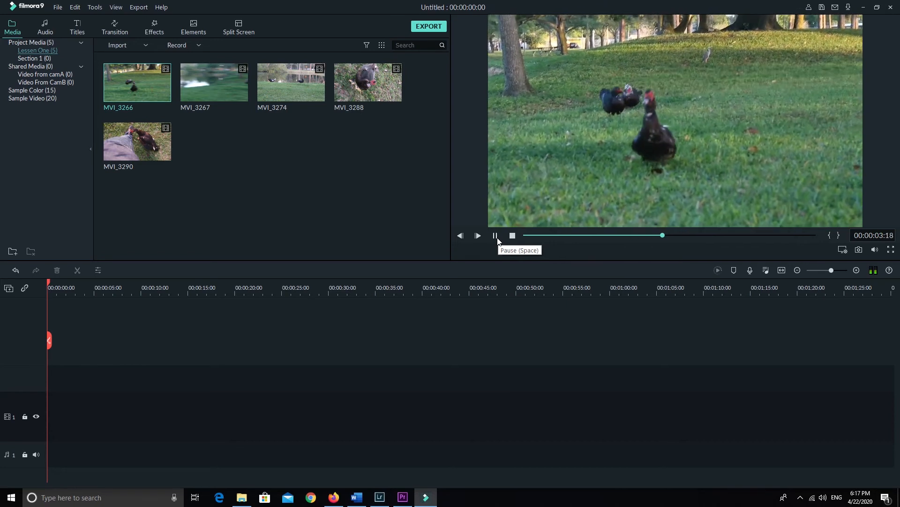
click(497, 237)
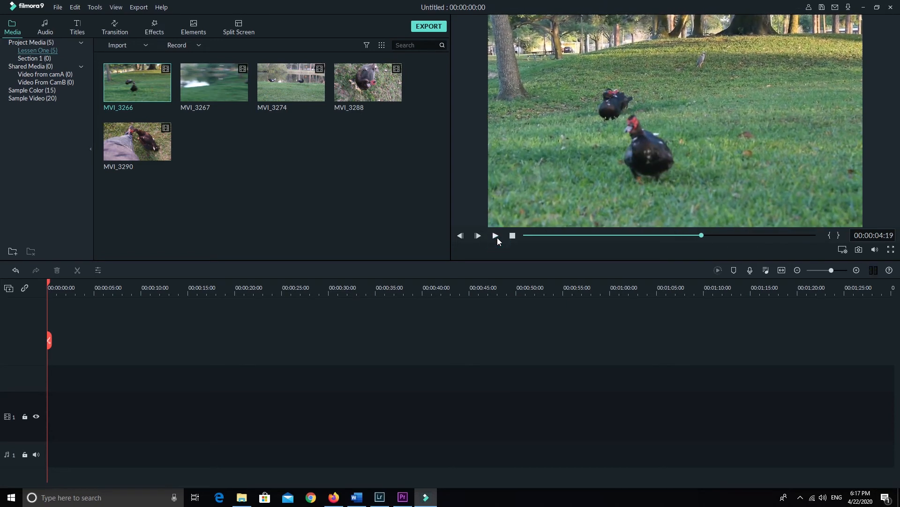
- Step backward frame by frame through MVI_3266 in the preview to 00:00:02:22
key(Left)
key(Left)
key(Left)
key(Left)
key(Left)
key(Left)
key(Left)
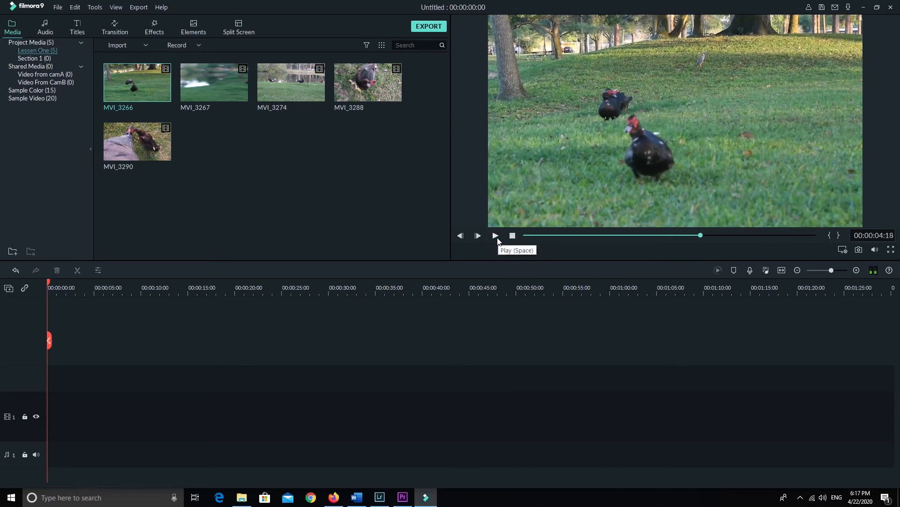
key(Left)
key(Left)
key(Left)
key(Left)
key(Left)
key(Left)
key(Left)
key(Left)
key(Left)
key(Left)
key(Left)
key(Left)
key(Left)
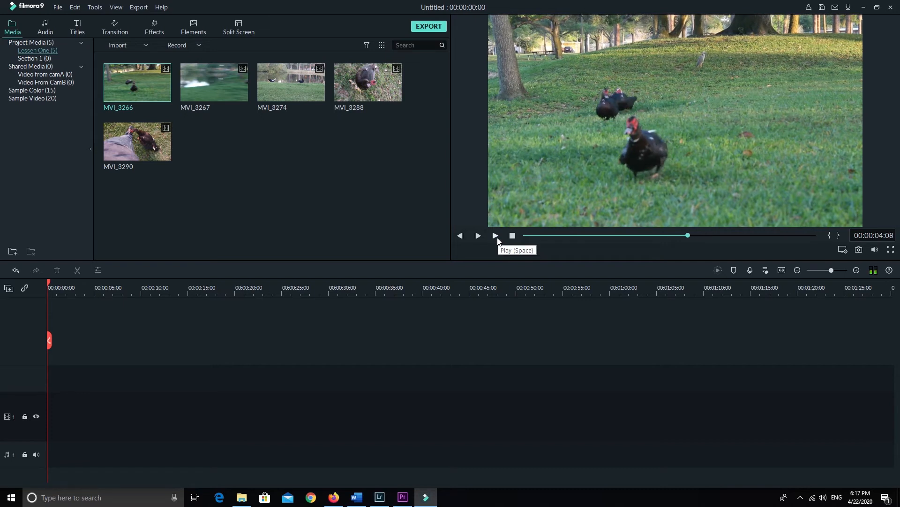
key(Left)
key(Left)
key(Left)
key(Left)
key(Left)
key(Left)
key(Left)
key(Left)
key(Left)
key(Left)
key(Left)
key(Left)
key(Left)
key(Left)
key(Left)
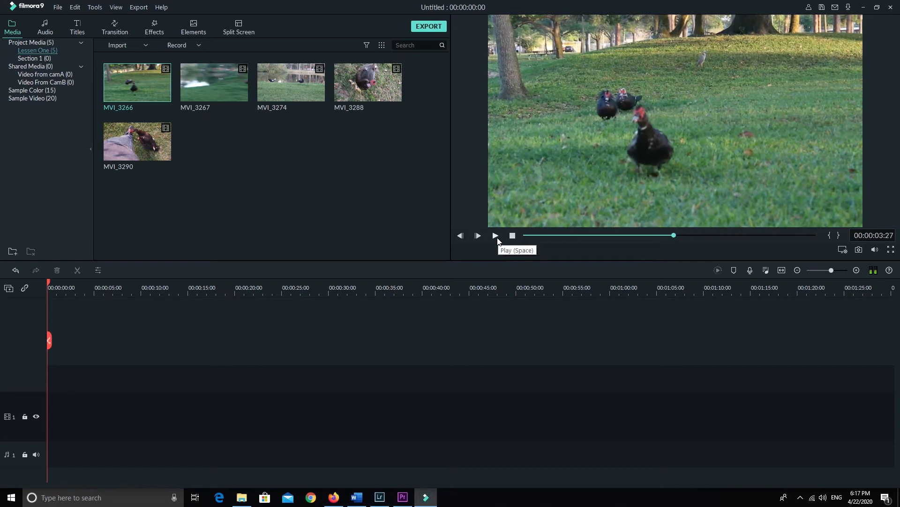
key(Left)
key(Left)
key(Left)
key(Left)
key(Left)
key(Left)
key(Left)
key(Left)
key(Left)
key(Left)
key(Left)
key(Left)
key(Left)
key(Left)
key(Left)
key(Left)
key(Left)
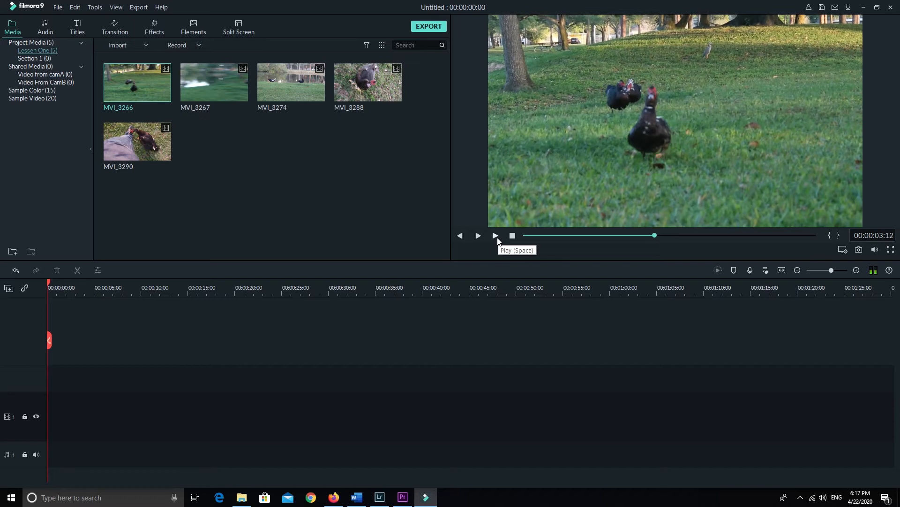
key(Left)
key(Left)
key(Left)
key(Left)
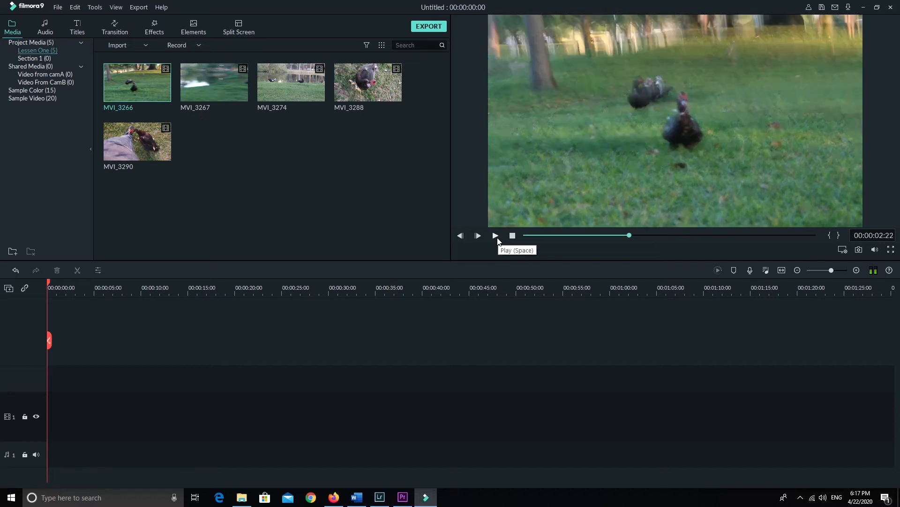
- Advance MVI_3266 frame by frame to 00:00:03:13 and set the mark-in point there
key(Right)
key(Right)
key(Right)
key(Right)
key(Right)
key(Right)
key(Right)
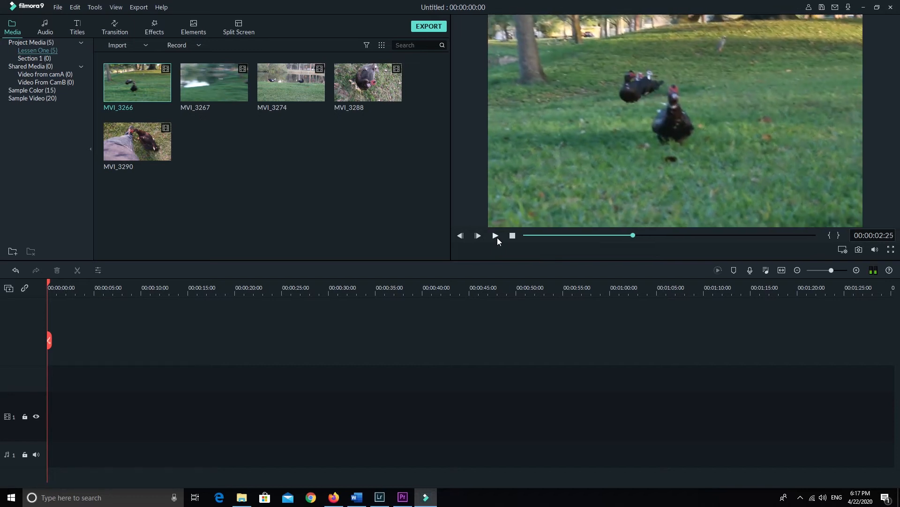
key(Right)
key(Right)
key(Right)
key(Right)
key(Right)
key(Right)
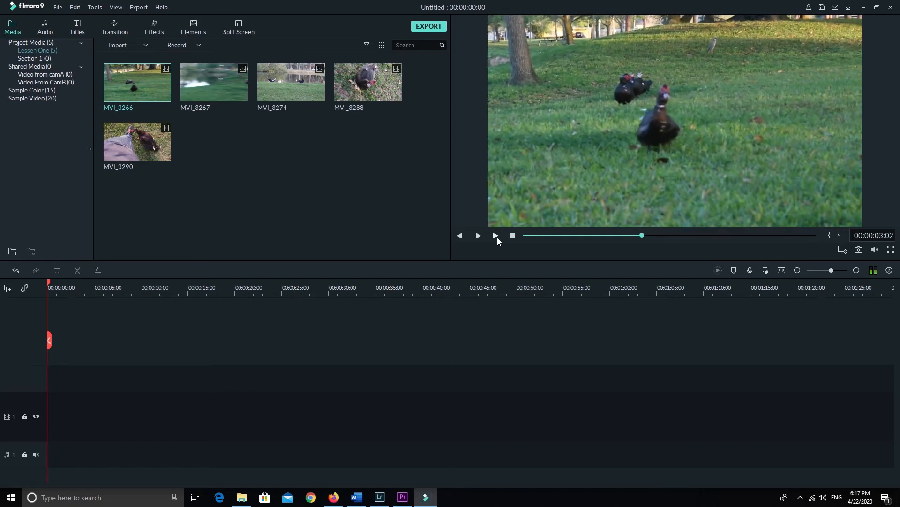
key(Right)
key(Right)
key(Right)
key(Right)
key(Right)
key(Right)
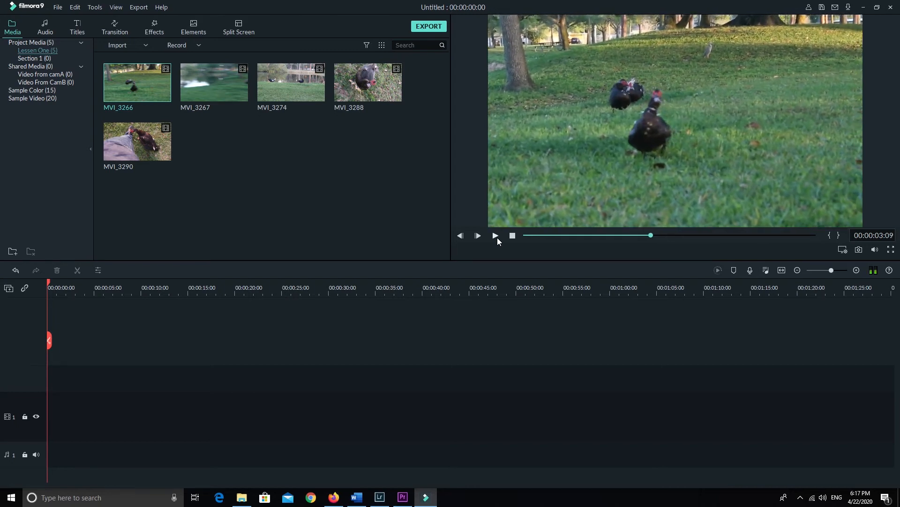
key(Right)
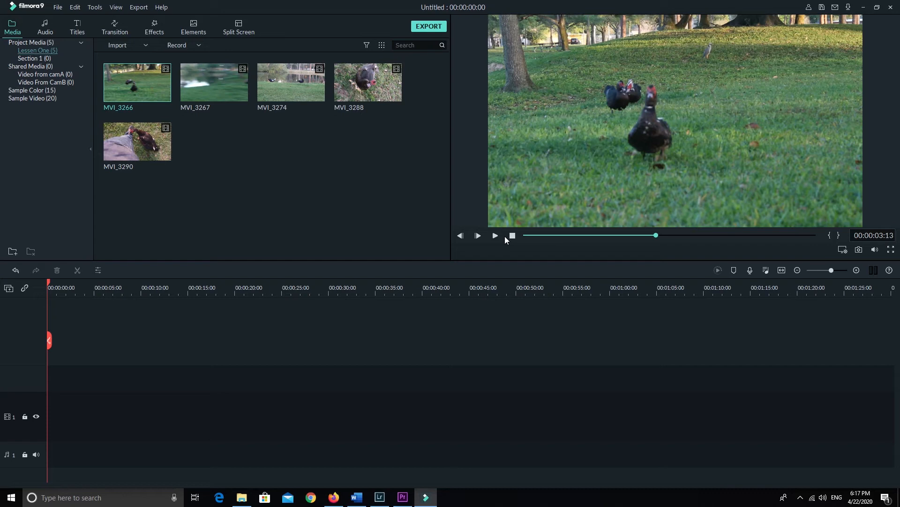
key(i)
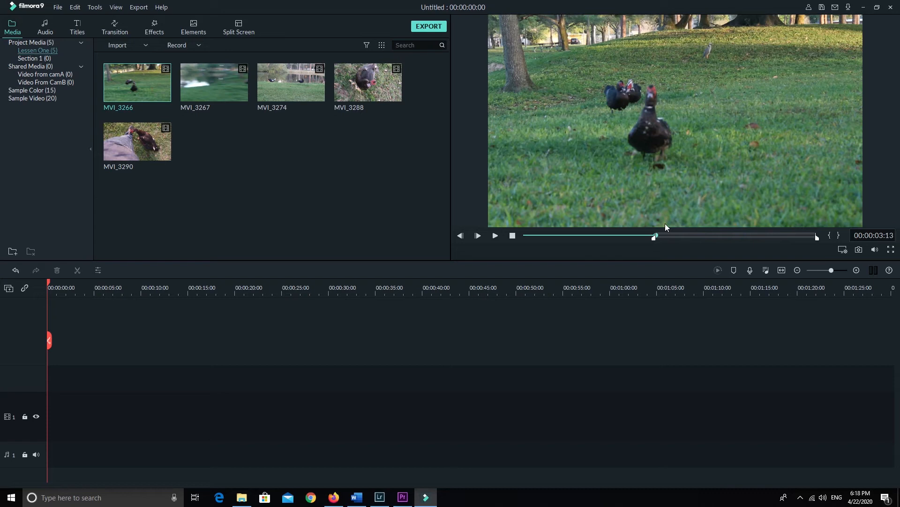
- Play MVI_3266, move its preview playhead to 00:00:05:21 and set the mark-out point there
key(space)
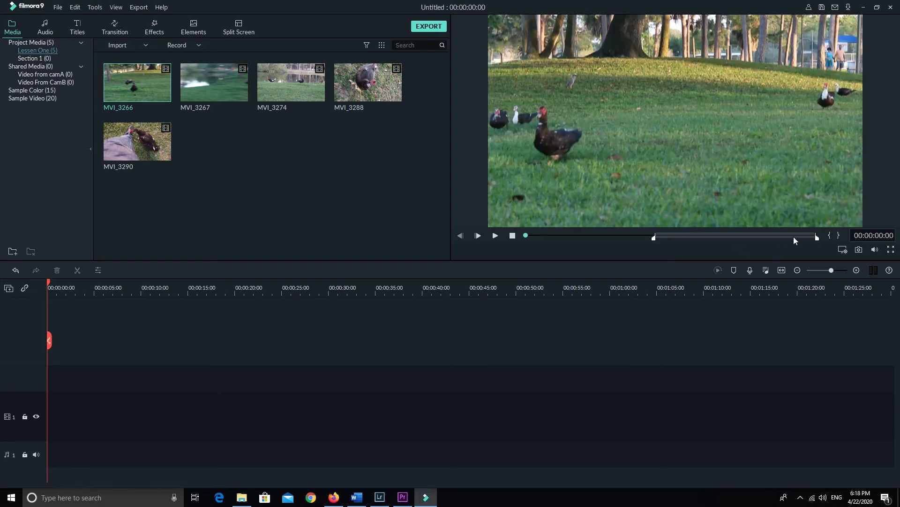
key(space)
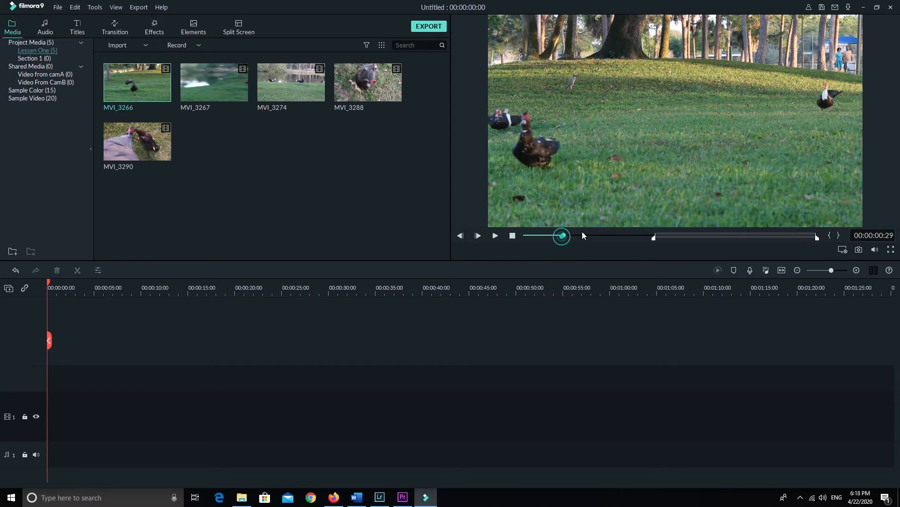
drag(582, 232, 741, 233)
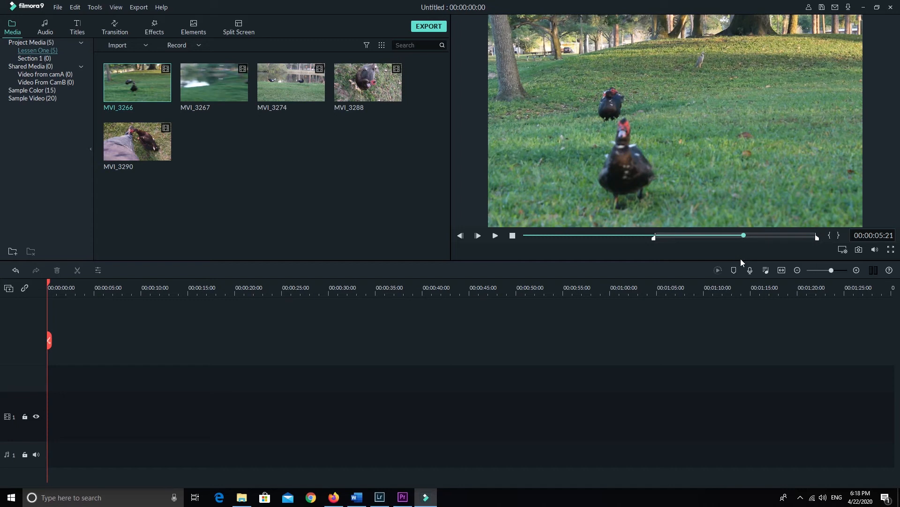
key(o)
- Add the marked section of MVI_3266 to video track 1, dismissing the choice to match the project settings to the media
drag(161, 86, 160, 91)
click(137, 83)
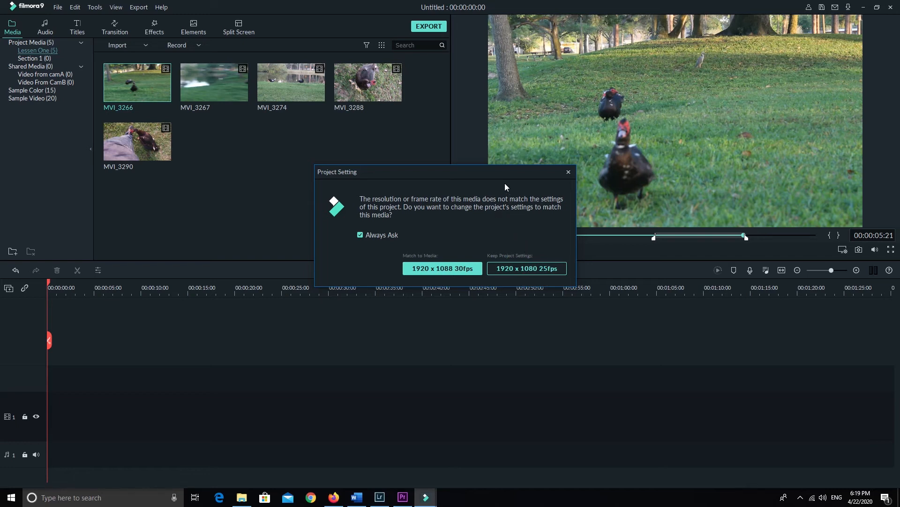
click(569, 173)
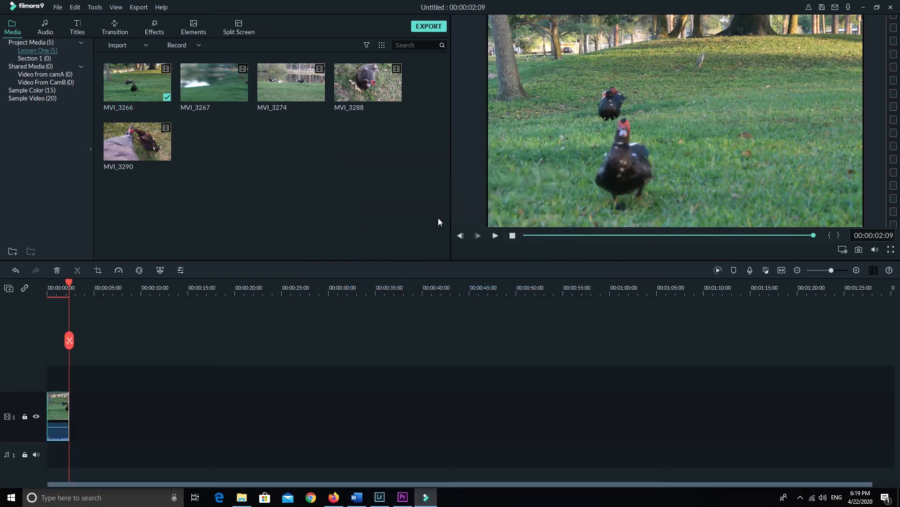
- Set the project's frame rate to 29.97 fps in the project settings
click(58, 7)
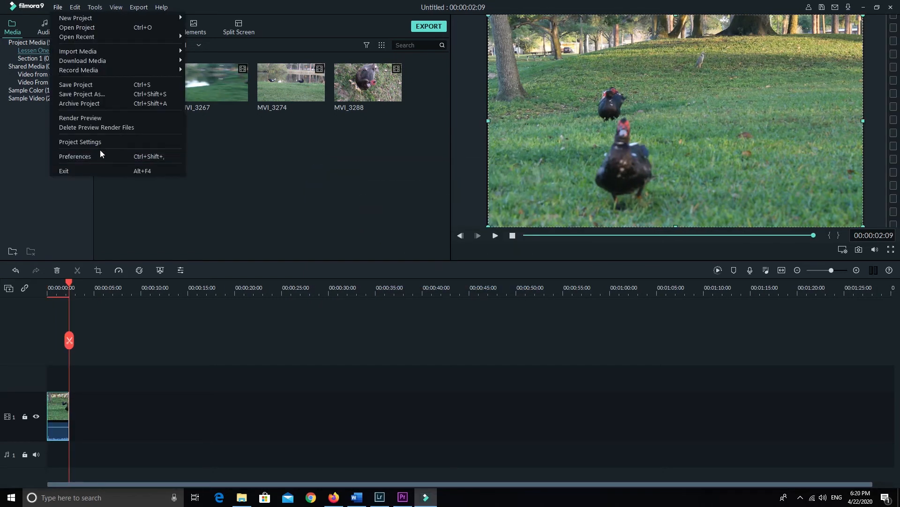
click(102, 143)
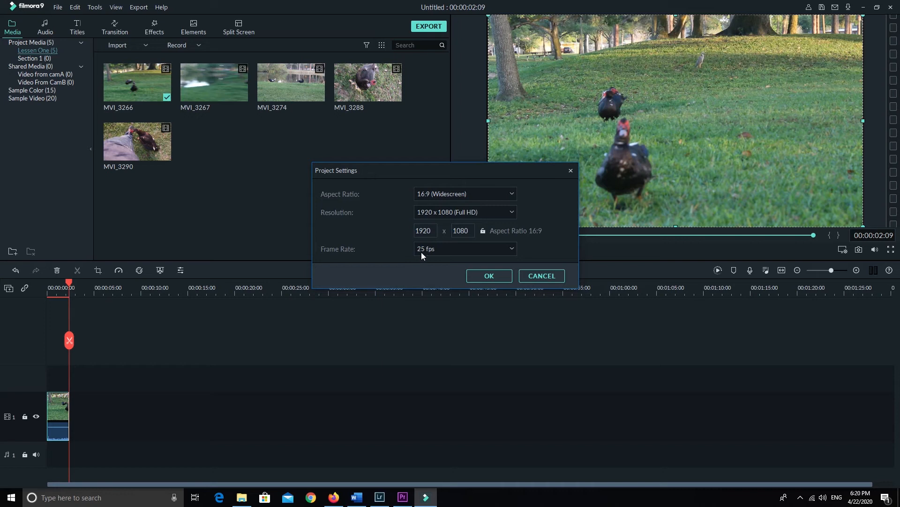
click(463, 249)
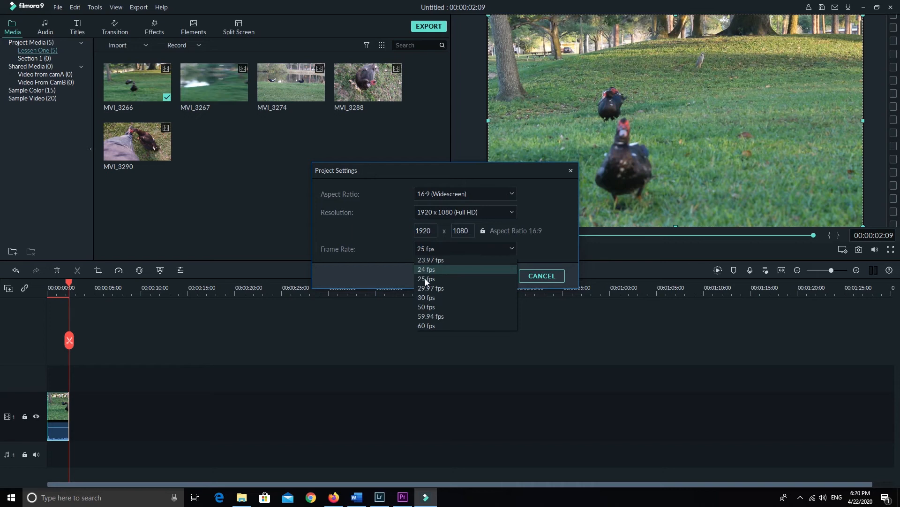
click(463, 288)
click(502, 276)
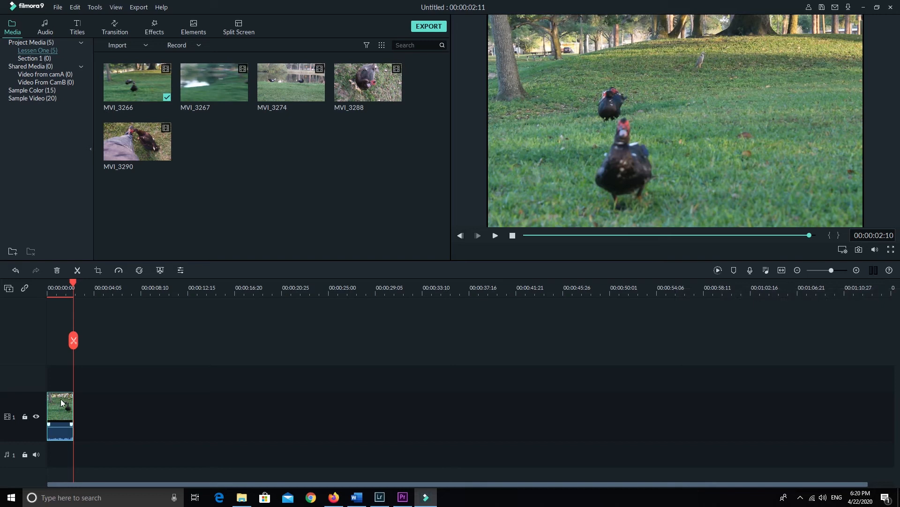
- Check the file properties of MVI_3266 and MVI_3267, closing each without changes
right_click(156, 83)
click(172, 222)
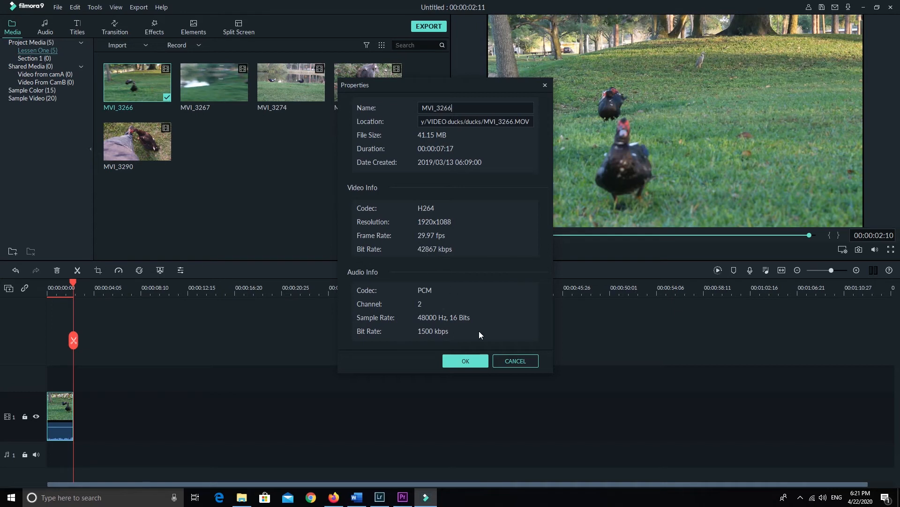
click(506, 362)
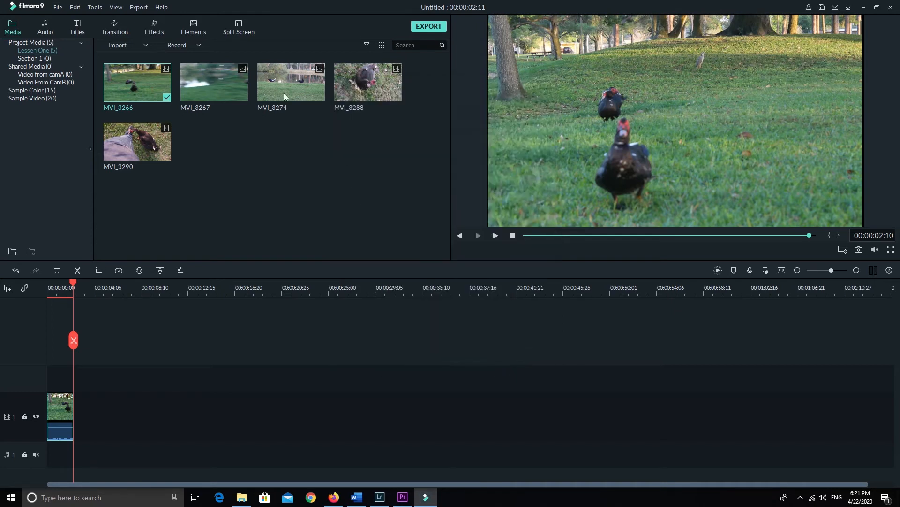
right_click(233, 99)
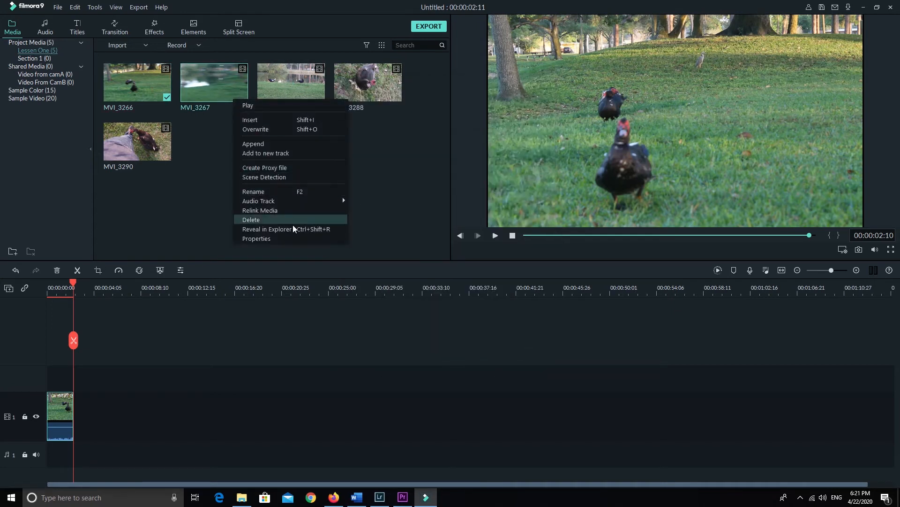
click(289, 237)
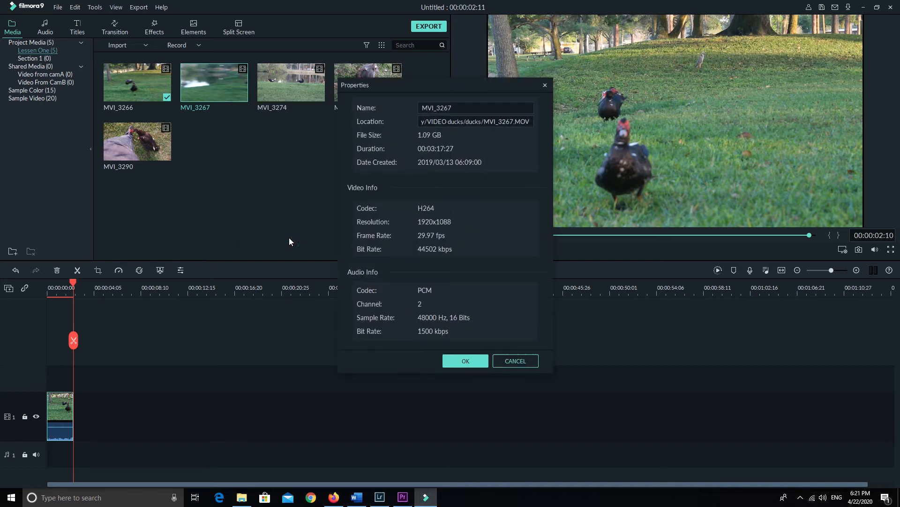
click(516, 361)
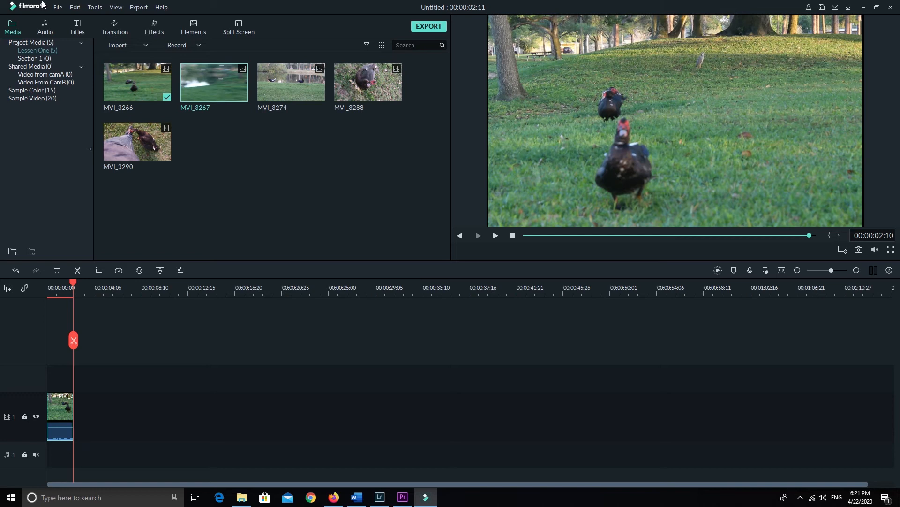
- Return the project's frame rate to 25 fps in the project settings
click(56, 8)
click(63, 142)
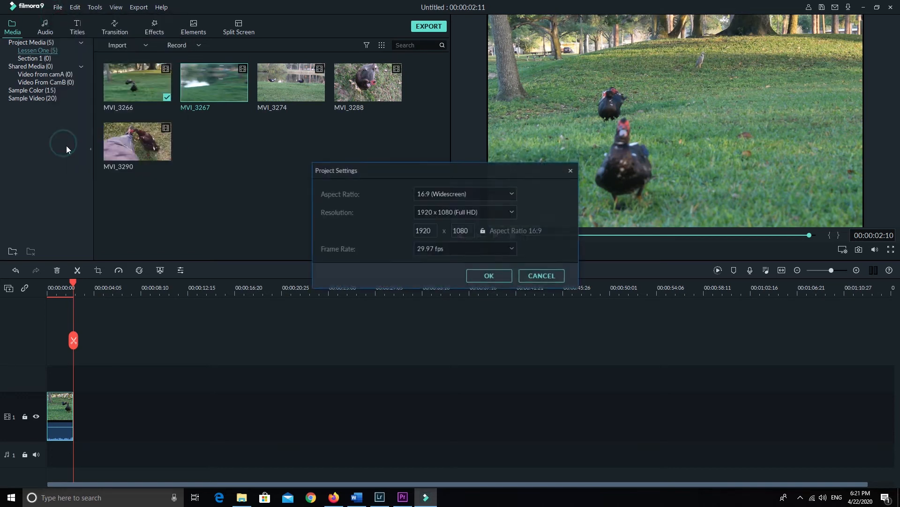
click(439, 249)
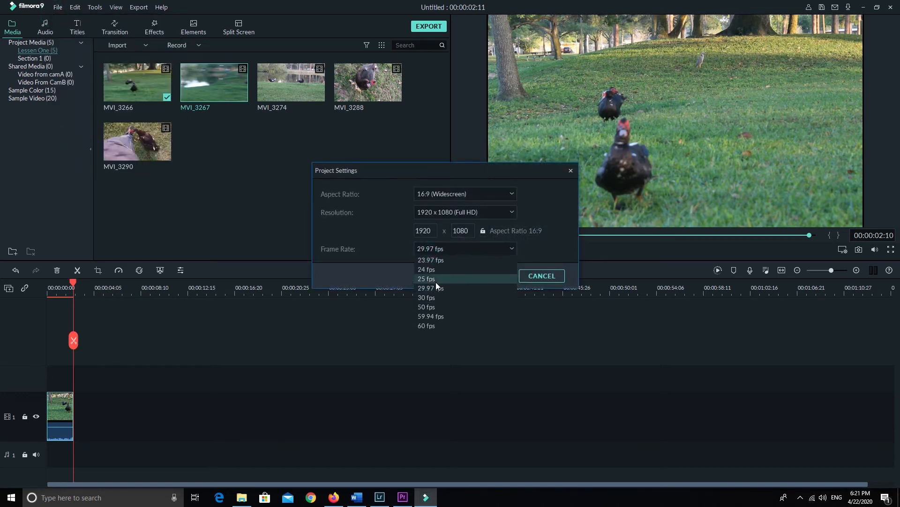
click(435, 280)
click(500, 275)
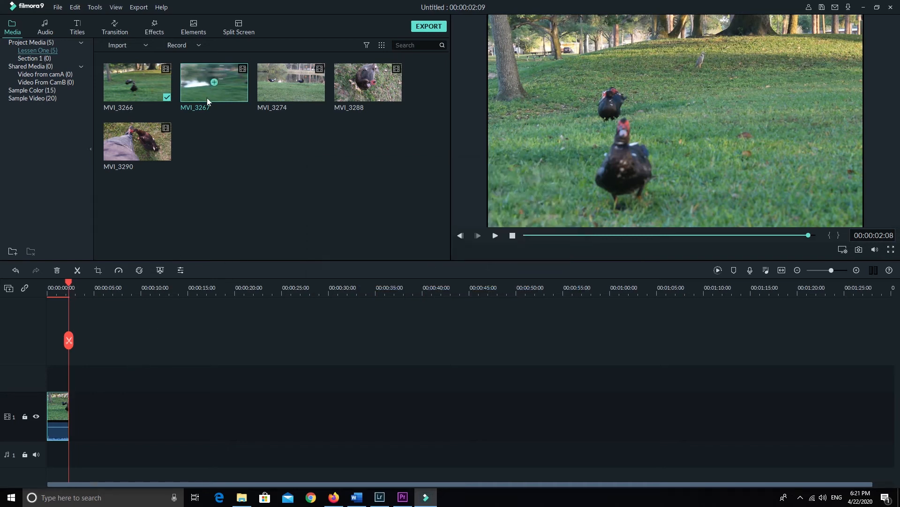
- Try adding the entire MVI_3267 clip to the timeline and undo the addition
click(215, 81)
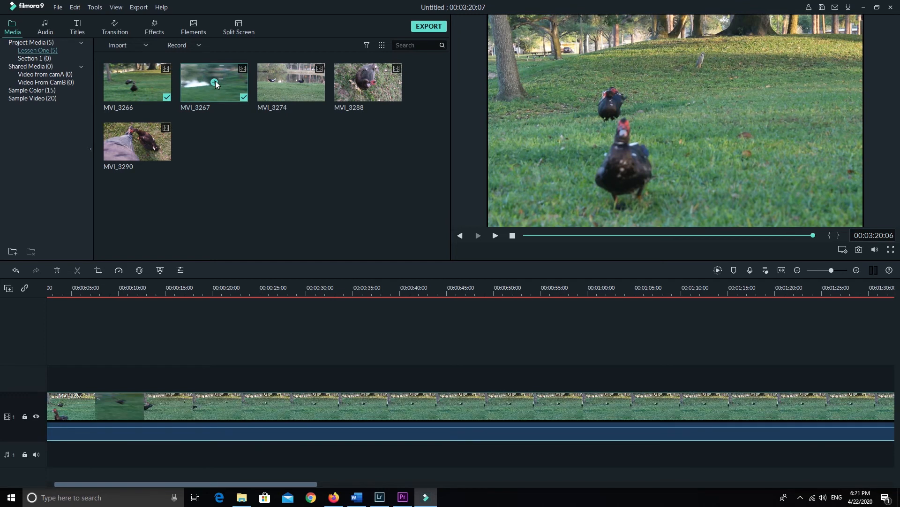
key(ctrl+z)
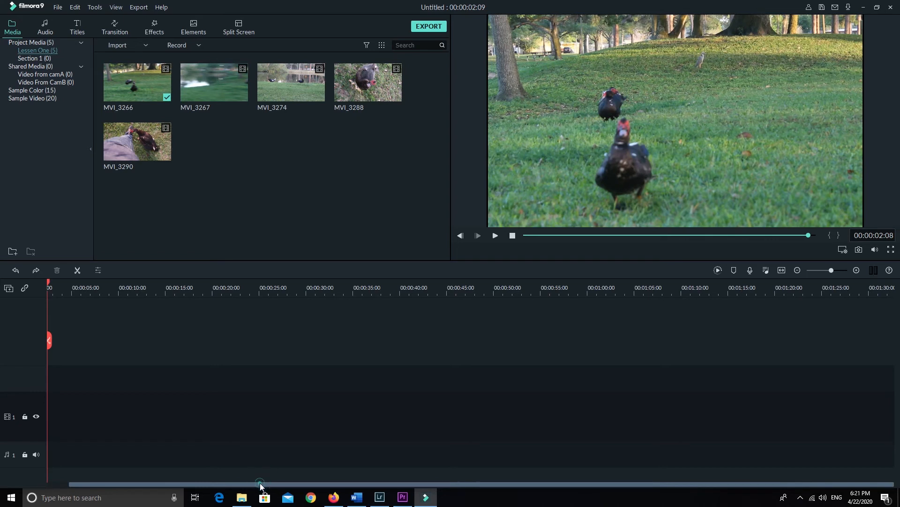
drag(260, 484, 124, 459)
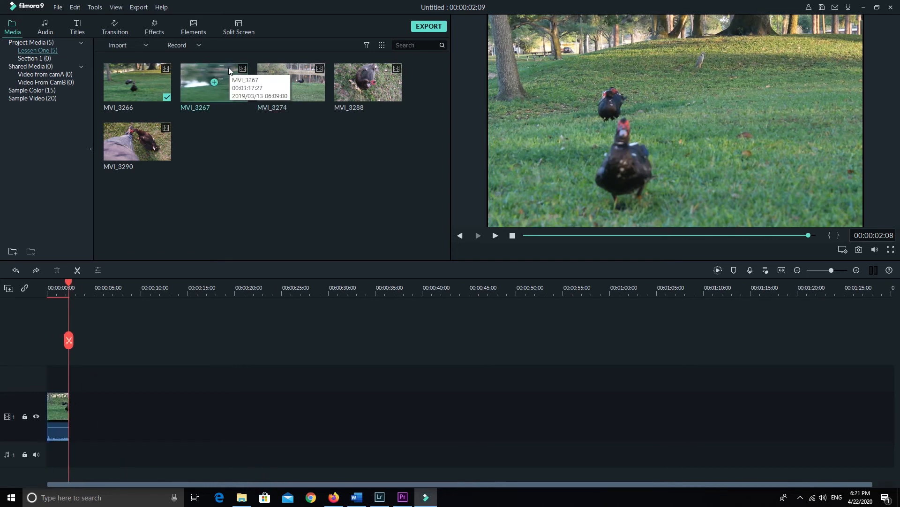
- Preview the MVI_3274 clip and set its mark-in point at 00:00:20:28
click(225, 101)
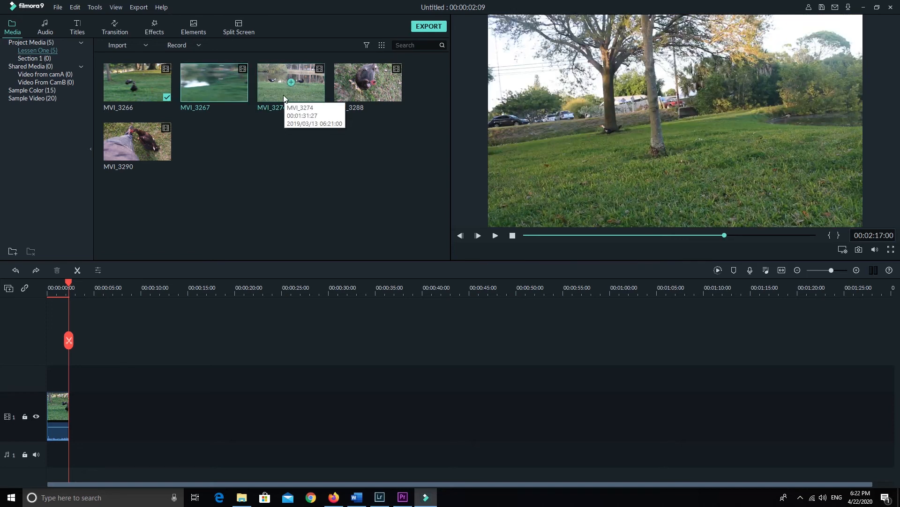
double_click(284, 95)
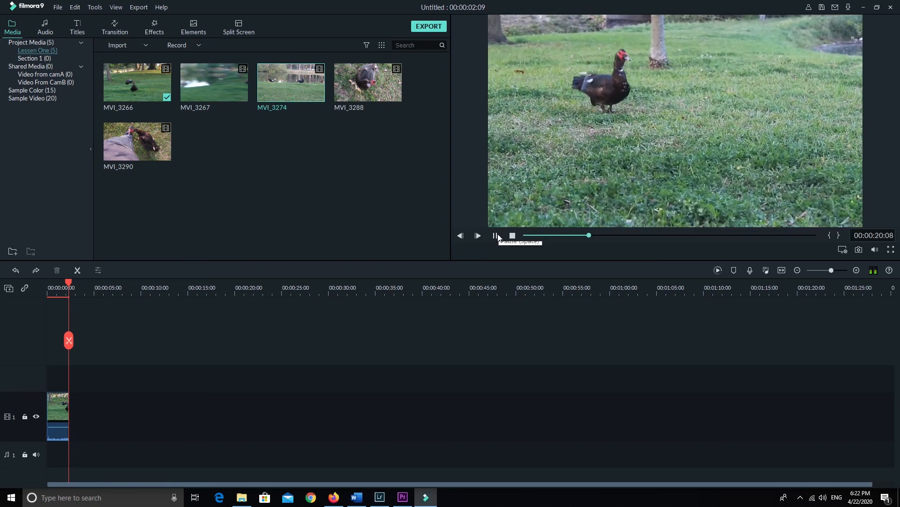
click(497, 235)
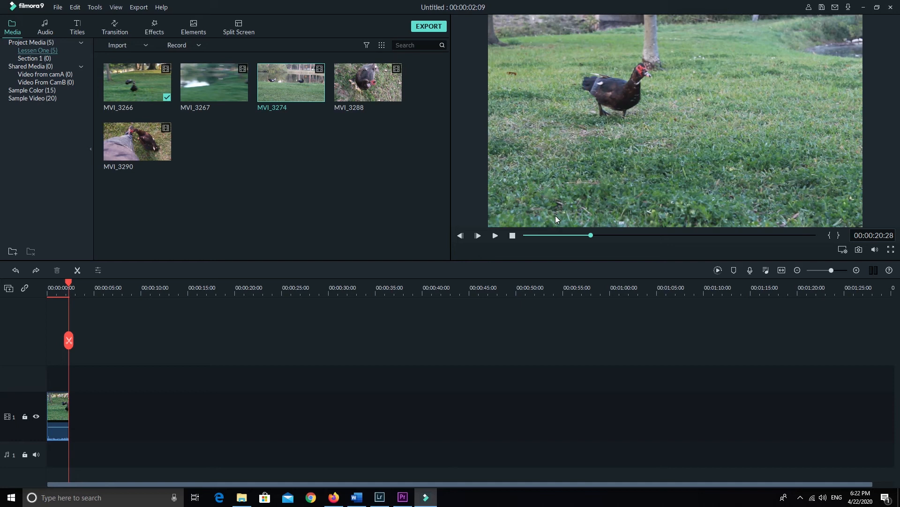
key(i)
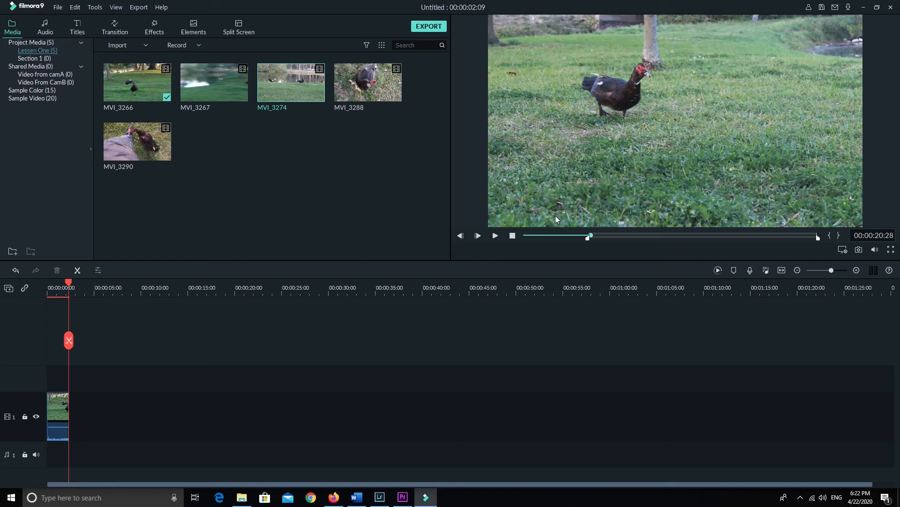
- Set MVI_3274's mark-out point at 00:00:22:19 and add the marked section to the video track directly after the first clip
click(494, 237)
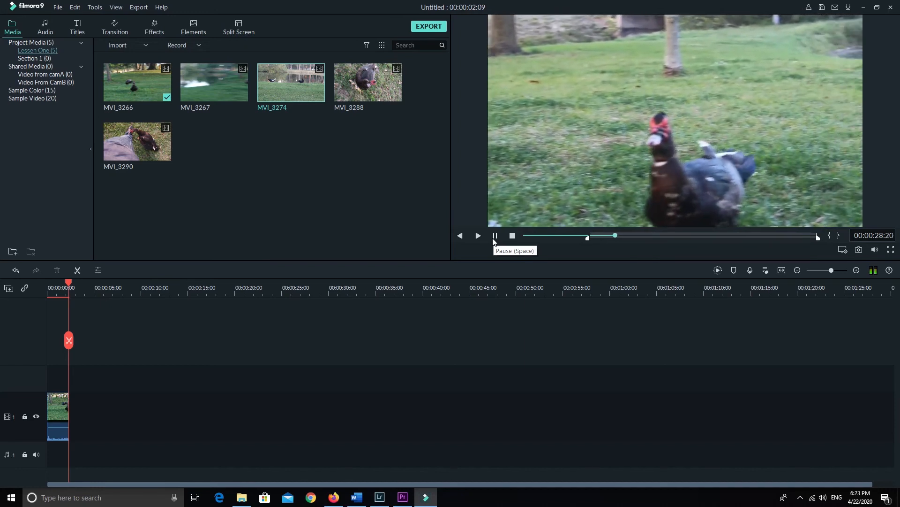
click(495, 236)
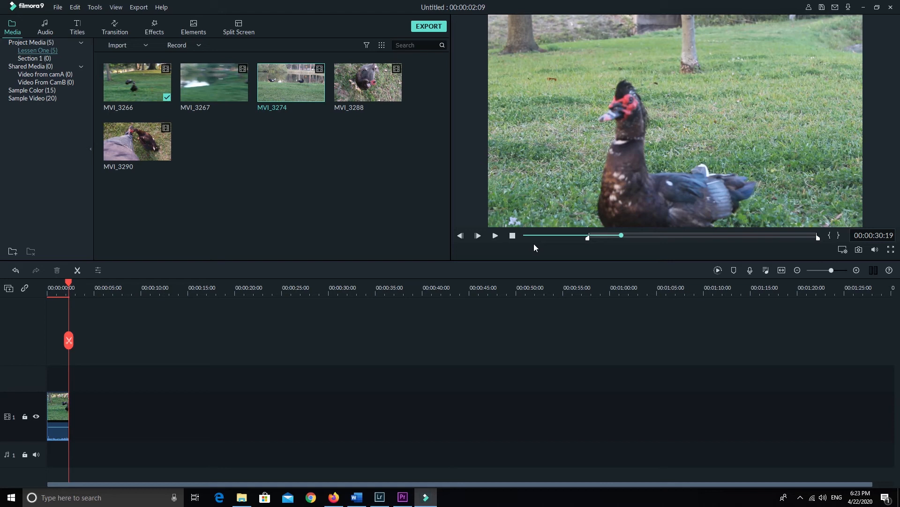
key(shift+Left)
key(shift+Left)
key(shift+Left)
key(shift+Left)
key(shift+Left)
key(shift+Left)
key(shift+Left)
key(shift+Left)
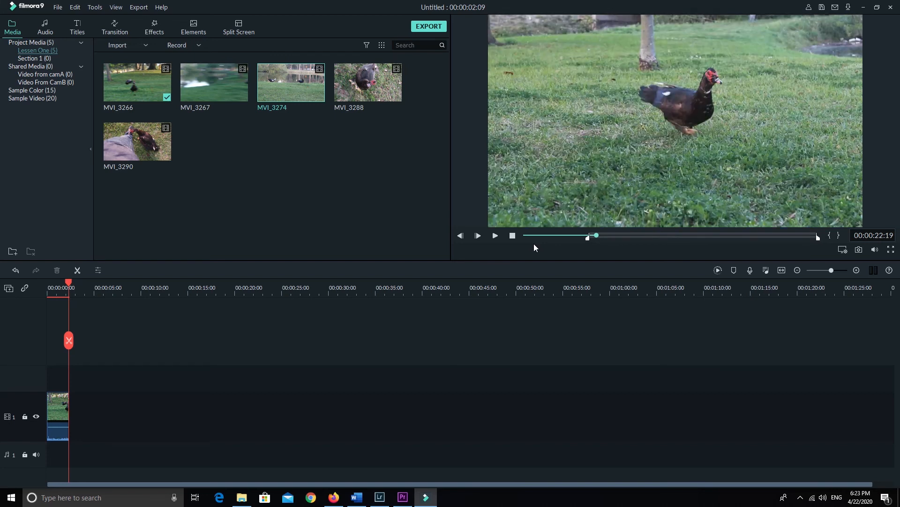
key(shift+Right)
key(shift+Left)
key(o)
mouse_move(282, 88)
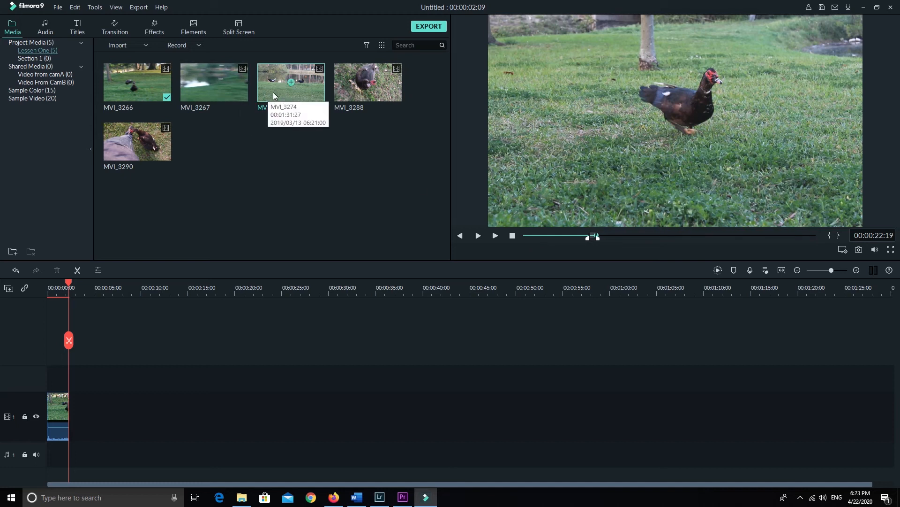
drag(275, 95, 71, 420)
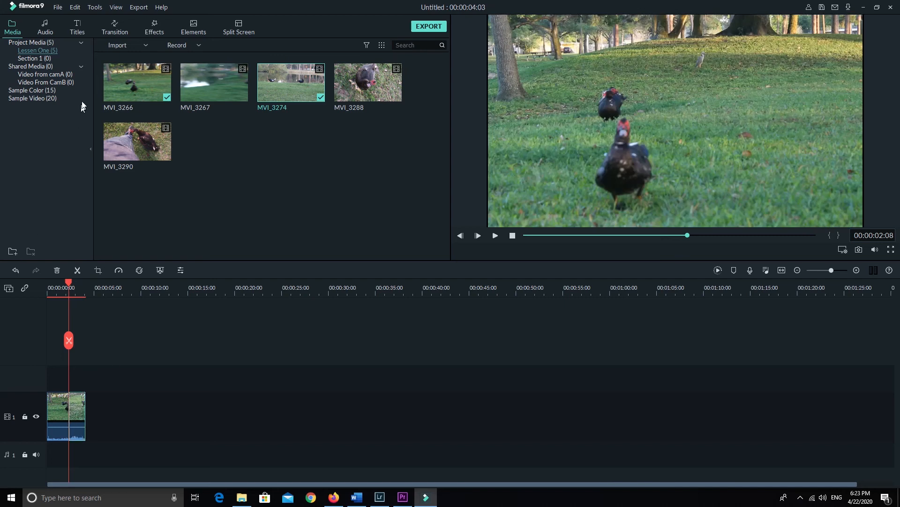
- Set the project's frame rate to 30 fps in the project settings
click(58, 7)
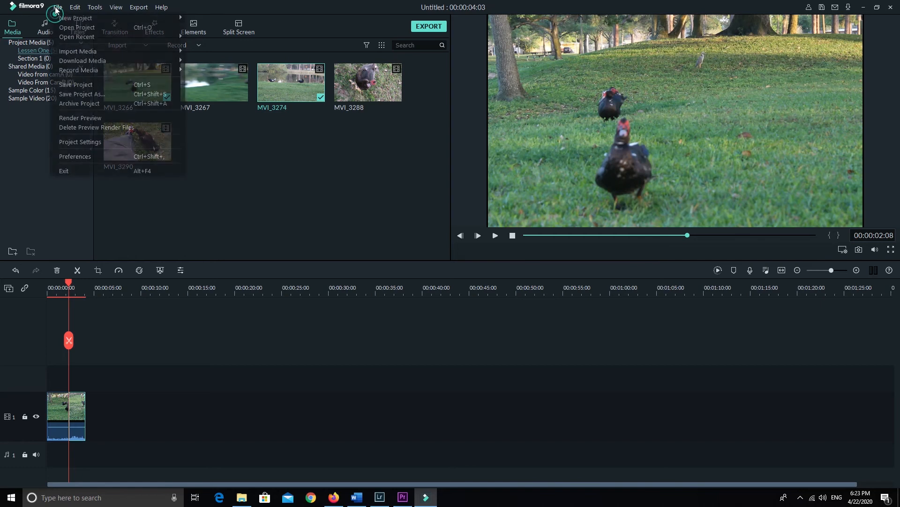
click(97, 142)
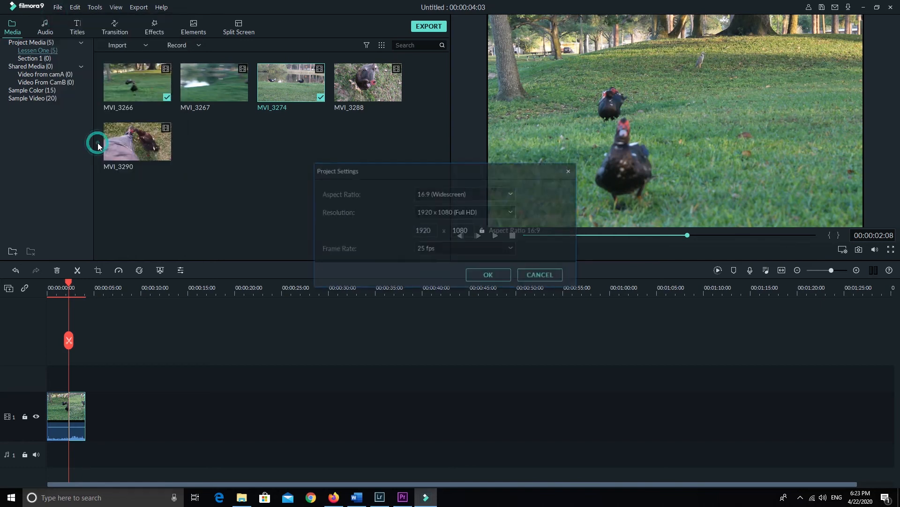
click(480, 247)
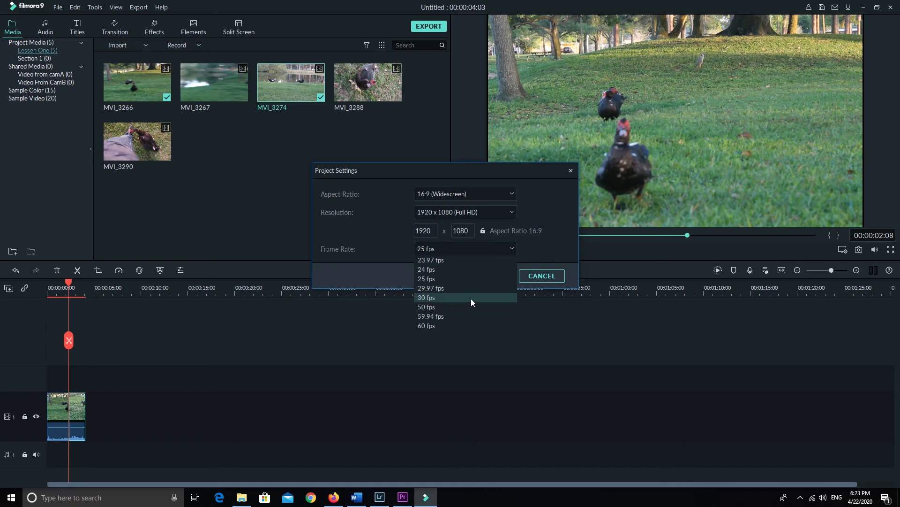
click(470, 297)
click(478, 278)
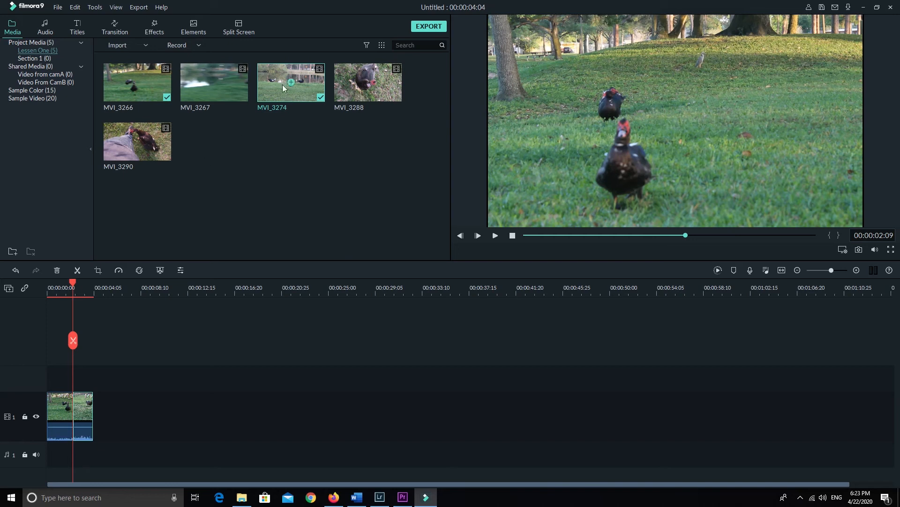
- Reopen MVI_3274 in the preview, set a new mark-in point at 00:00:30:18 and move the playhead to 00:00:32:13
double_click(299, 94)
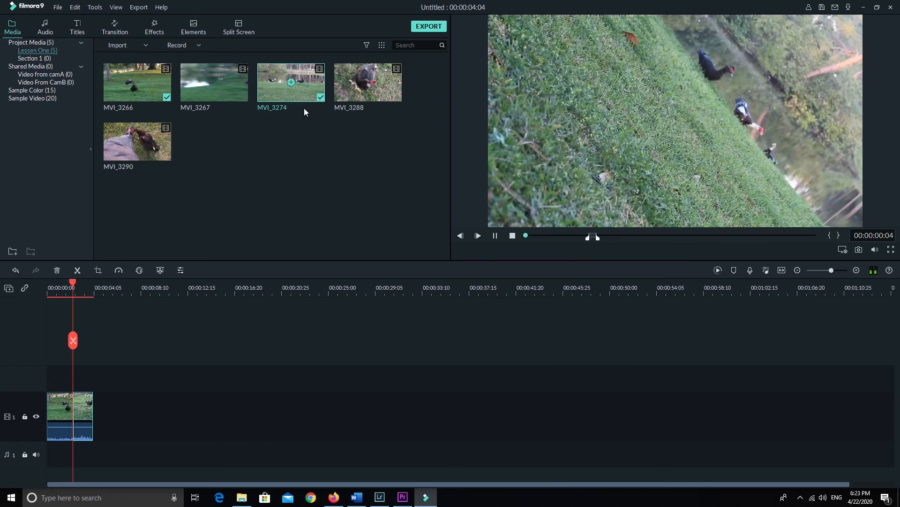
click(495, 236)
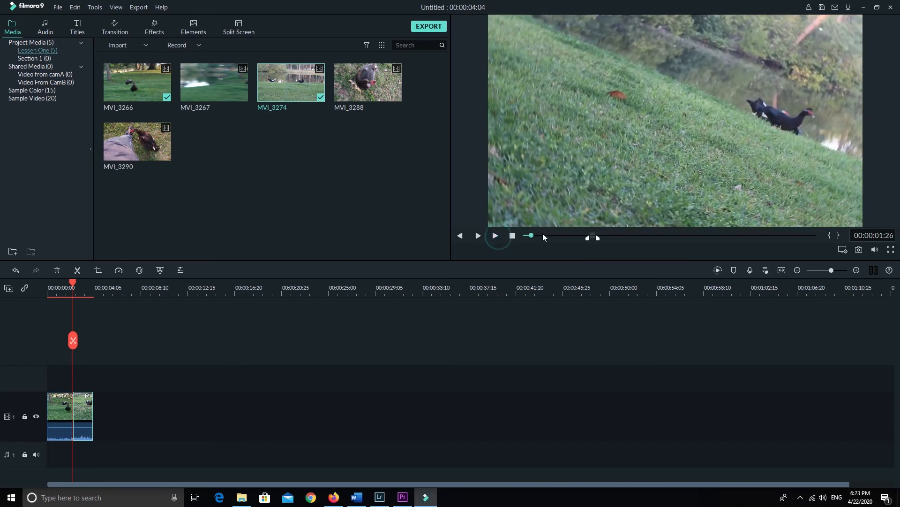
drag(531, 235, 615, 238)
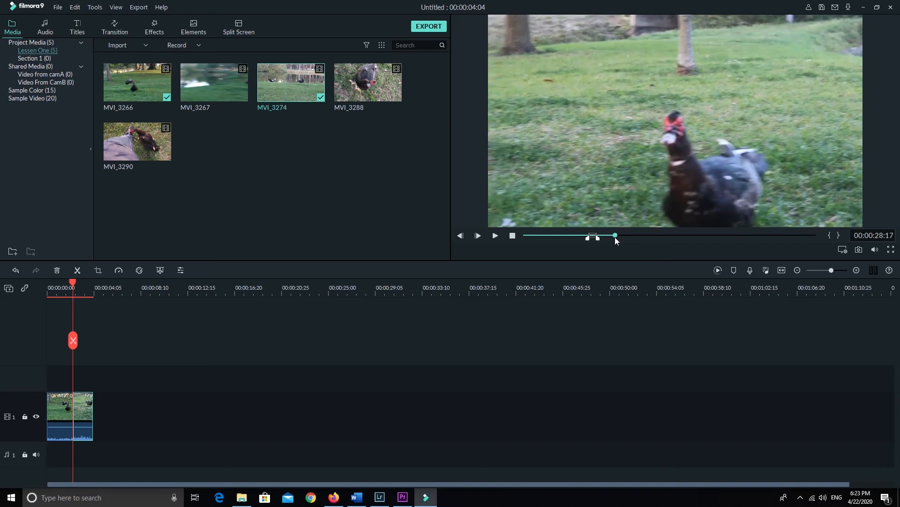
click(496, 236)
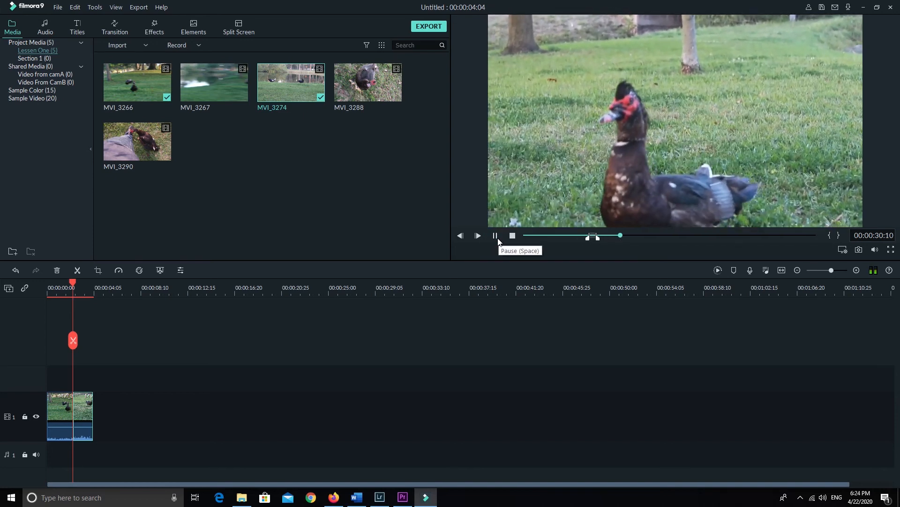
click(499, 239)
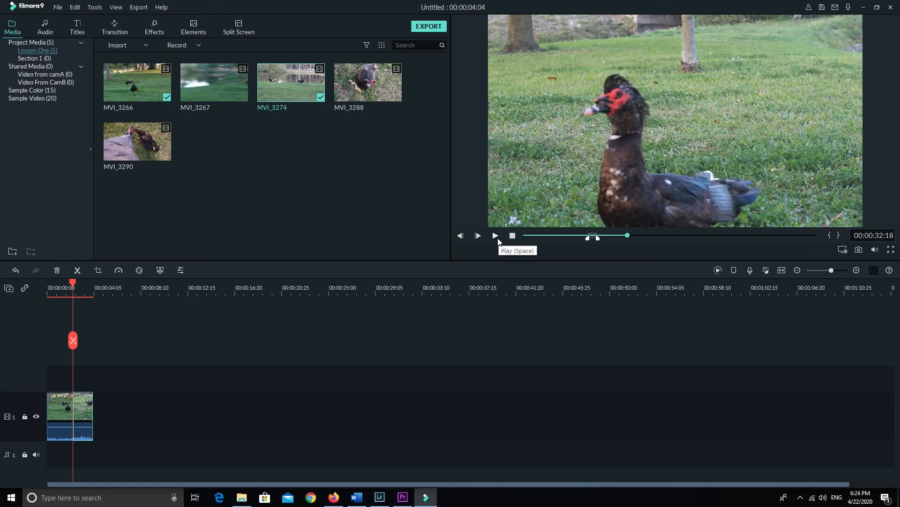
key(shift+Left)
key(shift+Left)
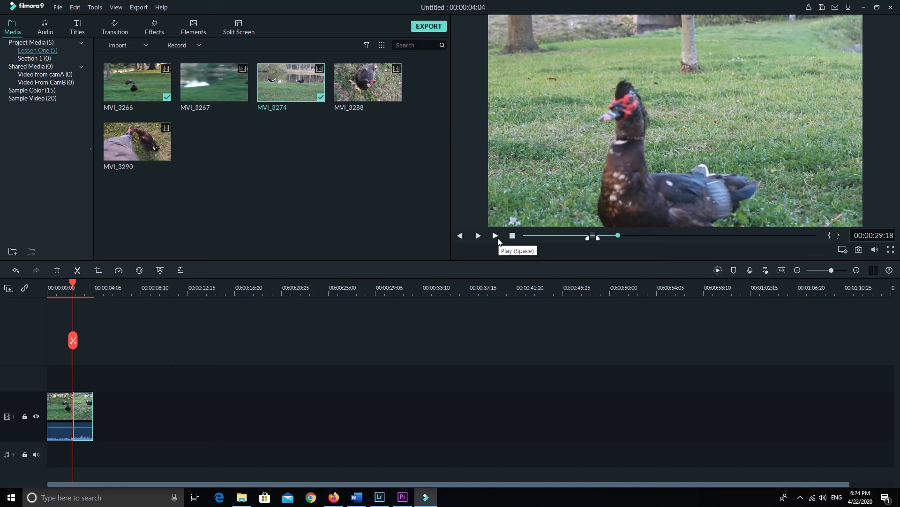
key(shift+Left)
key(shift+Left)
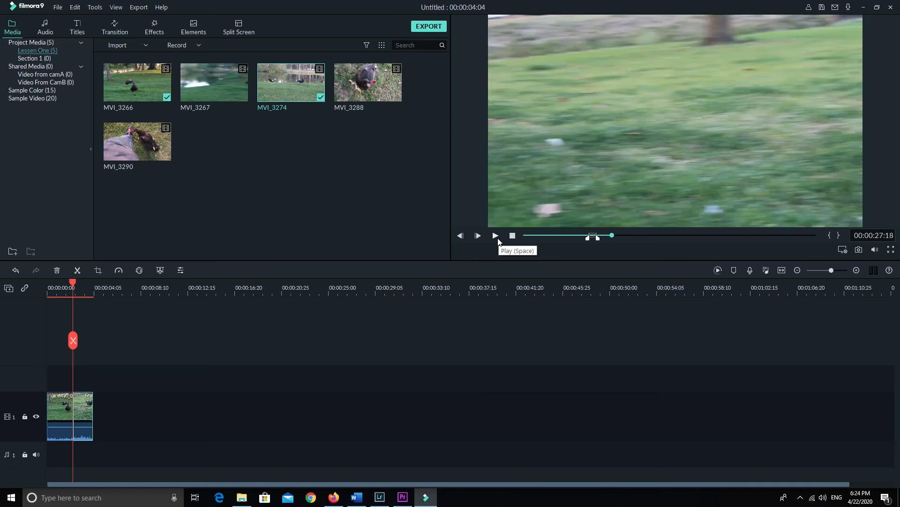
key(shift+Right)
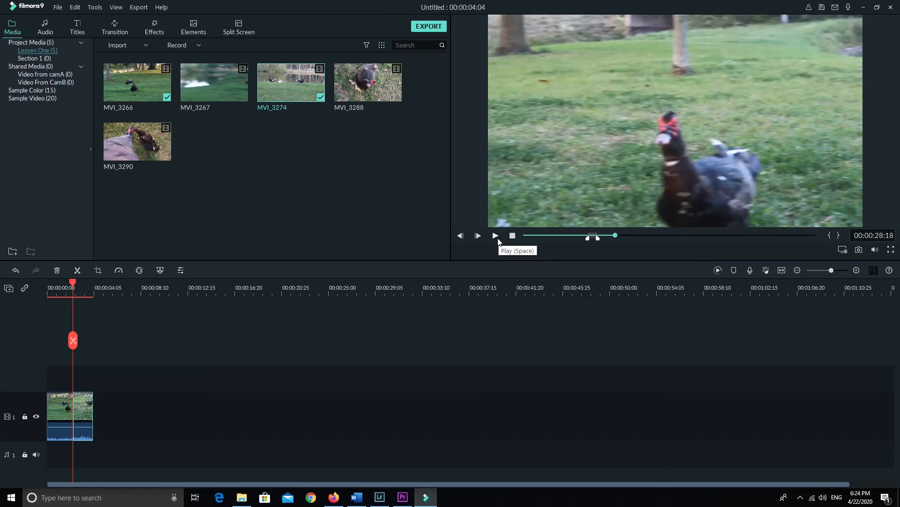
key(shift+Right)
key(shift+Right)
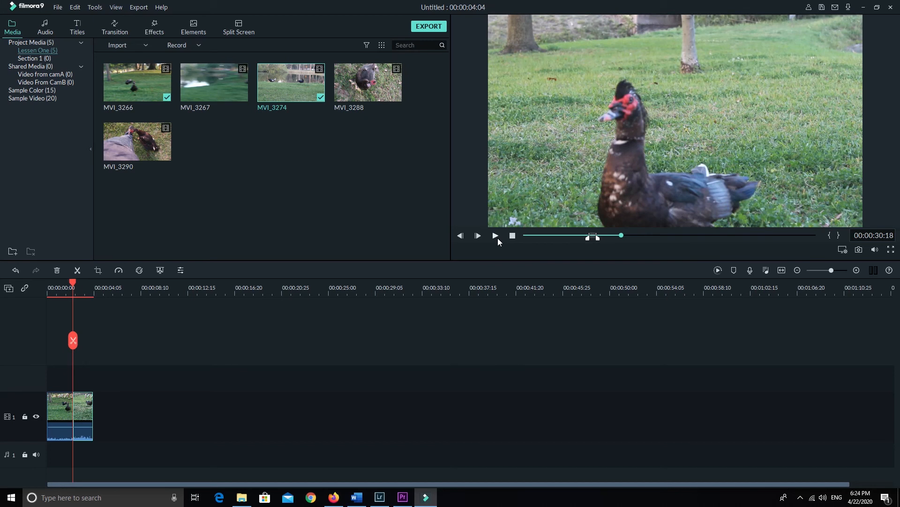
mouse_move(621, 235)
mouse_down()
mouse_move(674, 235)
mouse_move(628, 236)
mouse_up()
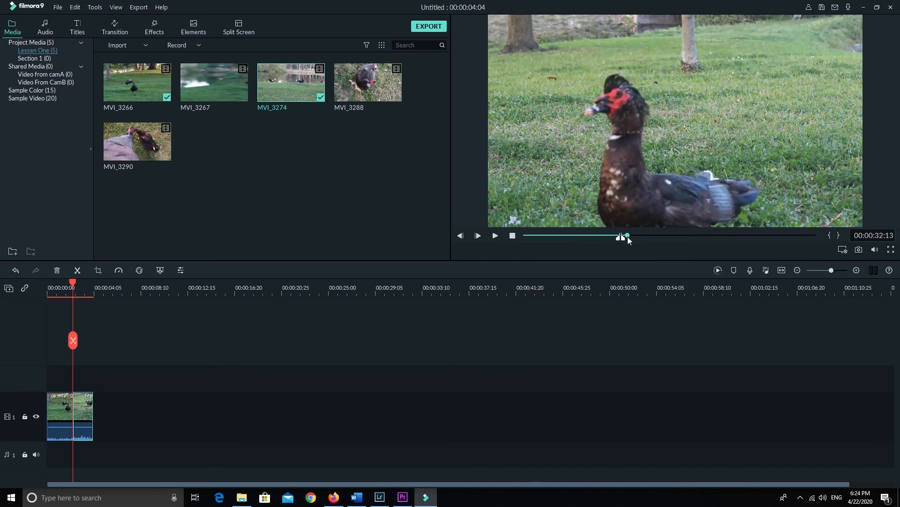
- Preview the MVI_3288 clip, skipping ahead to about 52 seconds and playing on from there to look for a usable section
double_click(346, 88)
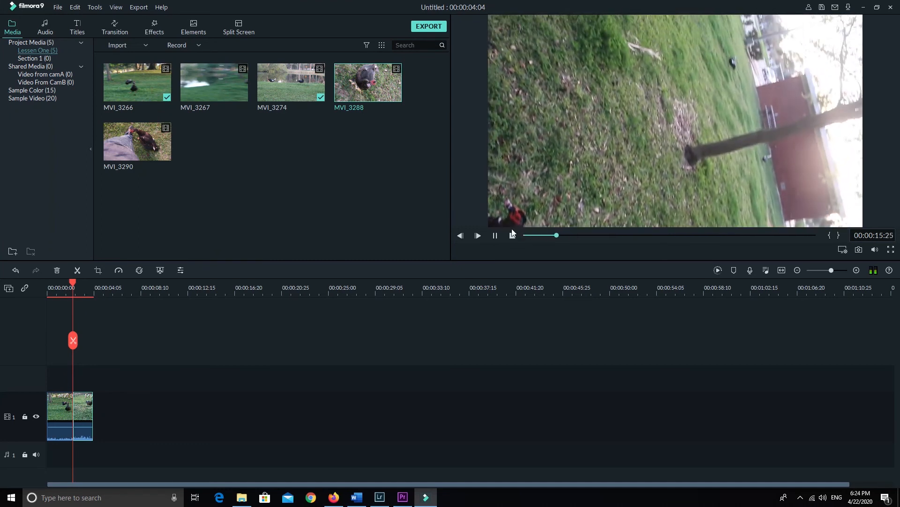
click(497, 236)
click(559, 236)
drag(559, 238, 624, 242)
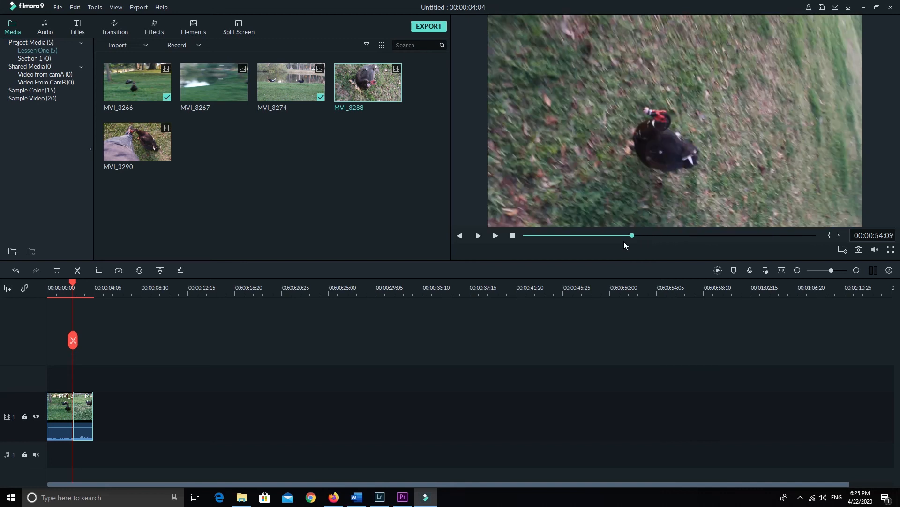
click(496, 236)
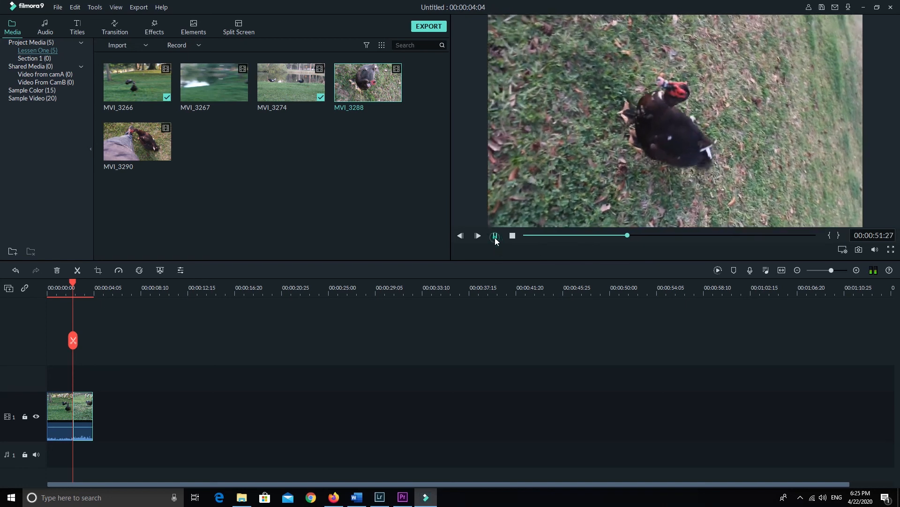
click(495, 236)
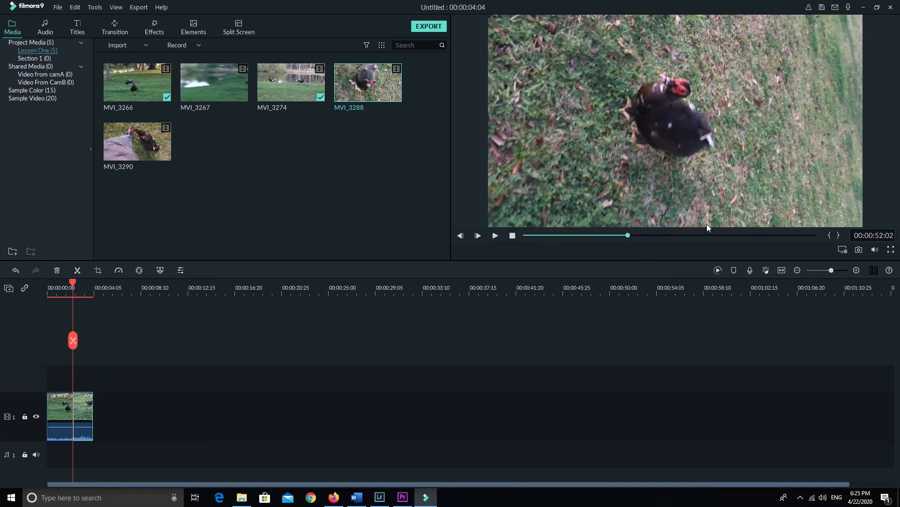
key(space)
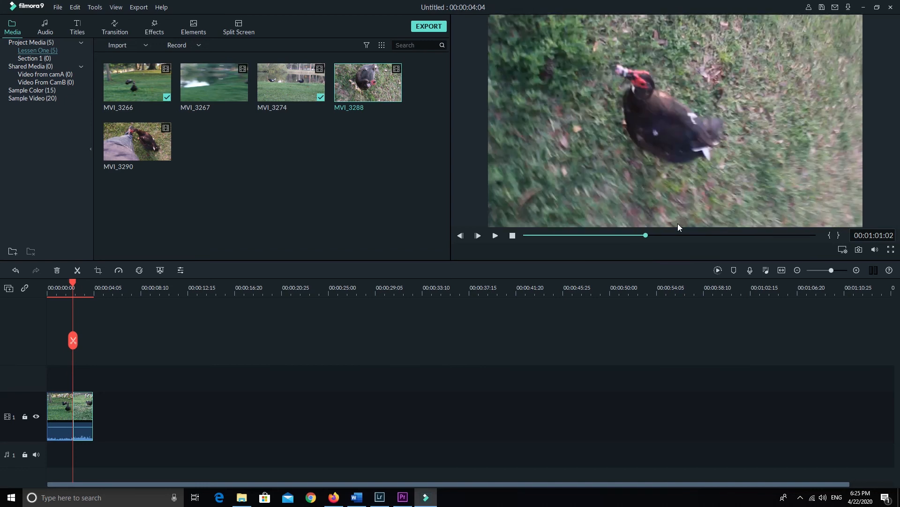
- Step back and forth through MVI_3288 around the one-minute point and set its mark-in point at 00:00:56:02
key(shift+Right)
key(shift+Right)
key(shift+Right)
key(shift+Left)
key(shift+Left)
key(shift+Left)
key(shift+Left)
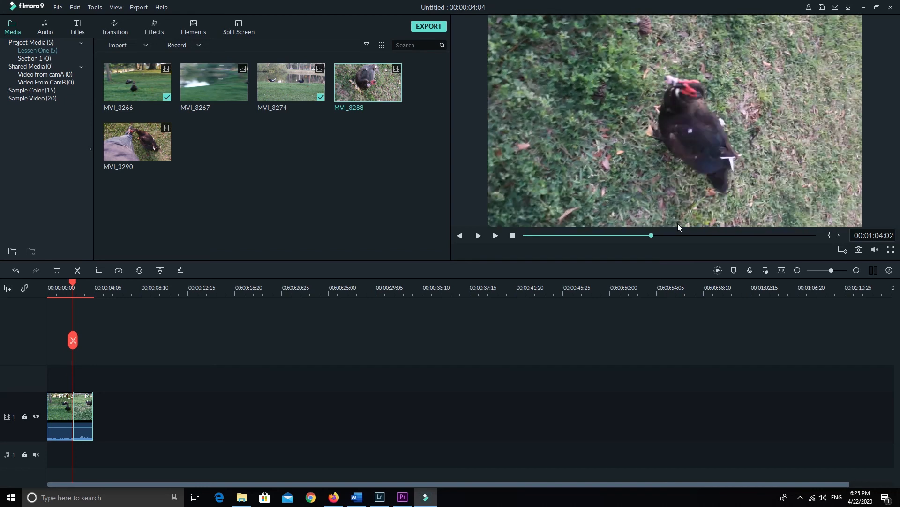
key(shift+Left)
key(shift+Left)
key(shift+Left)
key(shift+Left)
key(shift+Left)
key(shift+Left)
key(shift+Left)
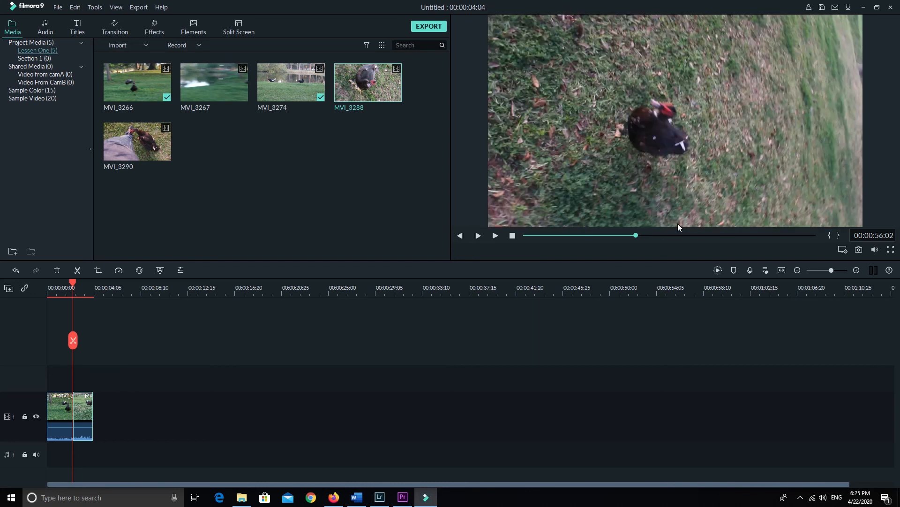
key(shift+Right)
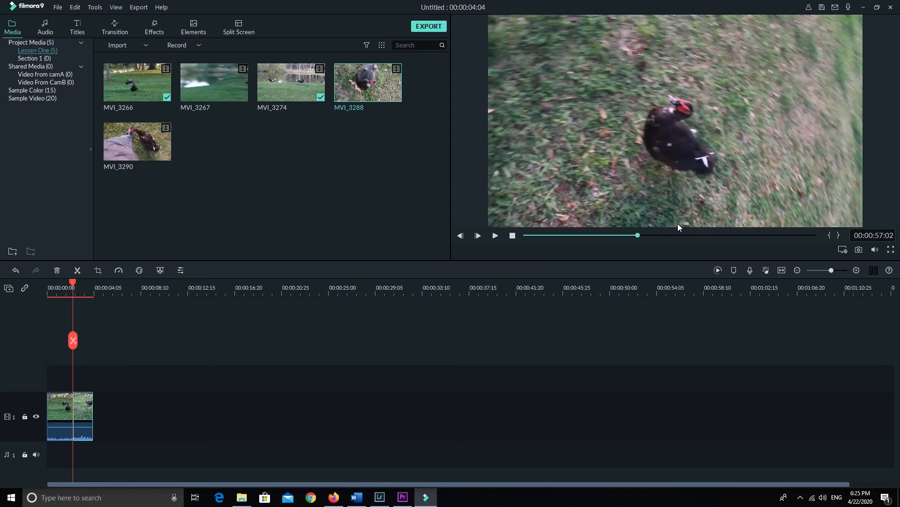
key(shift+Right)
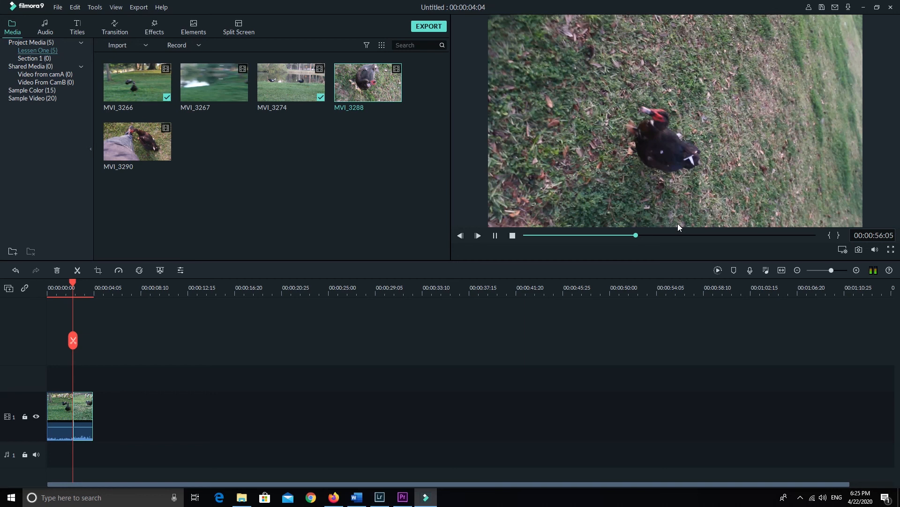
key(shift+Right)
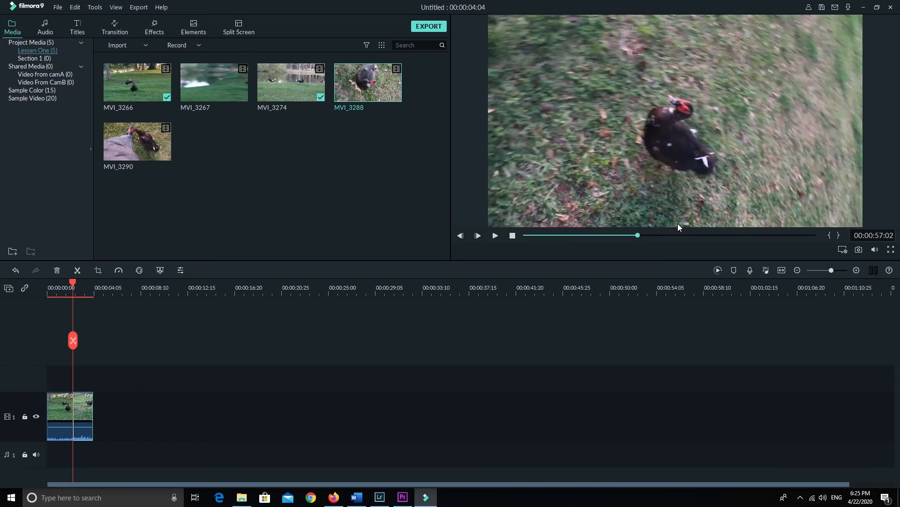
key(shift+Left)
key(shift+Left)
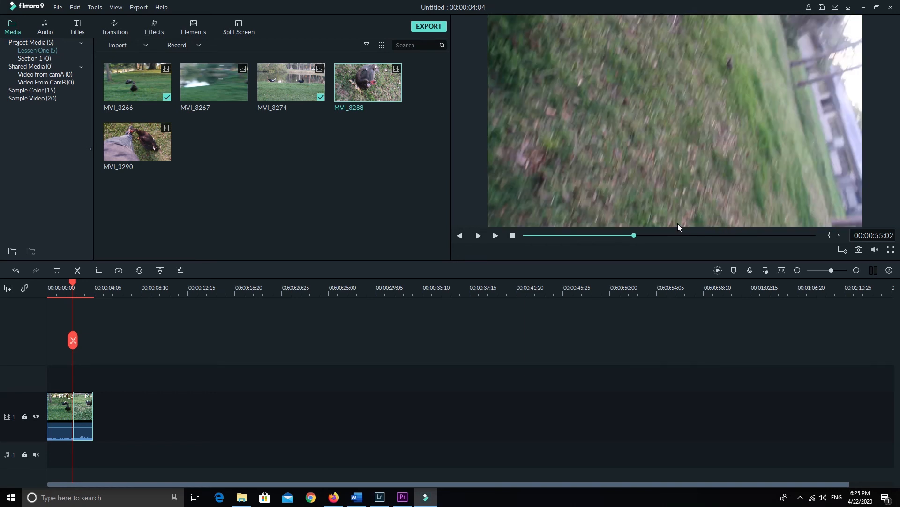
key(shift+Right)
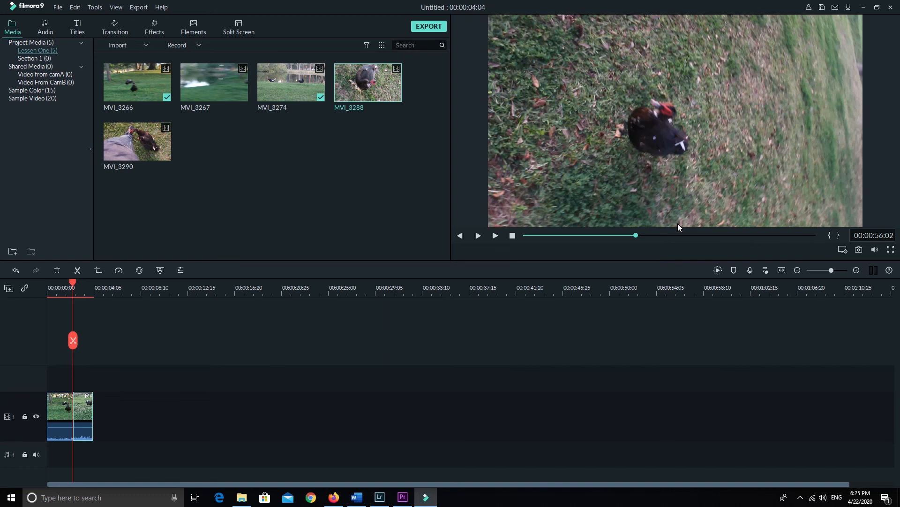
key(i)
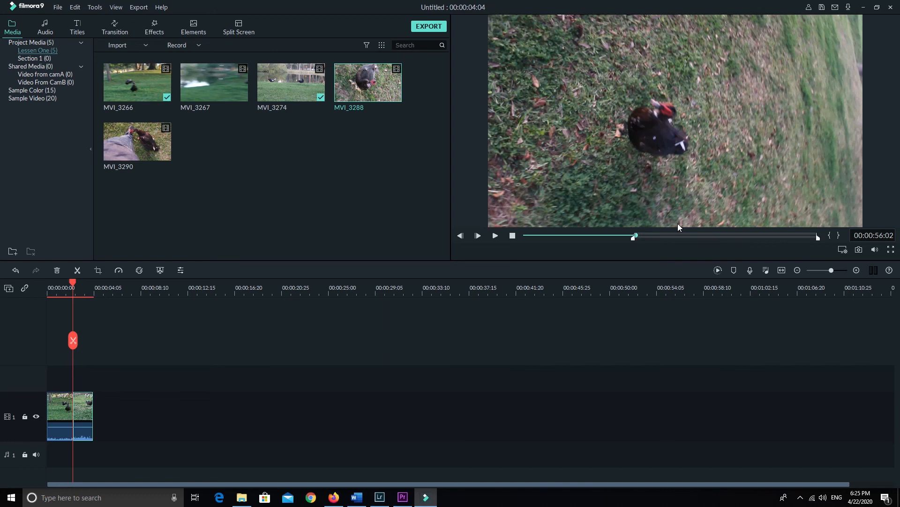
- Examine MVI_3288 from the mark-in point onward to about 00:02:17 to look for the end of the usable section
key(shift+Right)
key(shift+Right)
key(shift+Right)
key(shift+Right)
key(shift+Right)
key(shift+Right)
key(shift+Right)
key(shift+Right)
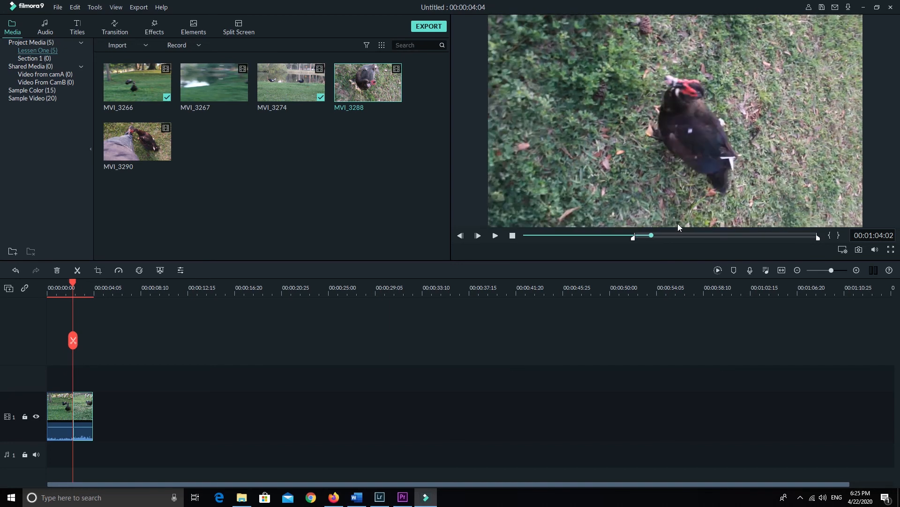
key(shift+Right)
key(shift+Right)
key(shift+Right)
key(Right)
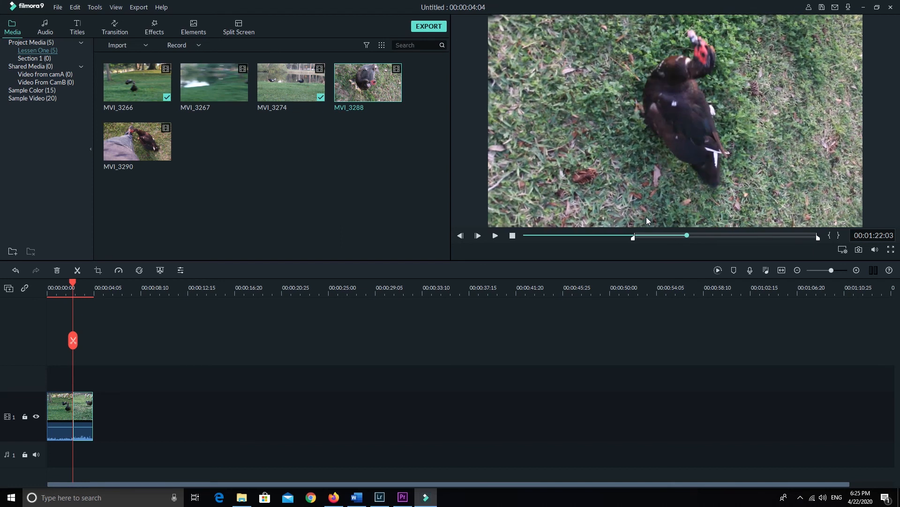
key(shift+Left)
key(shift+Left)
key(shift+Left)
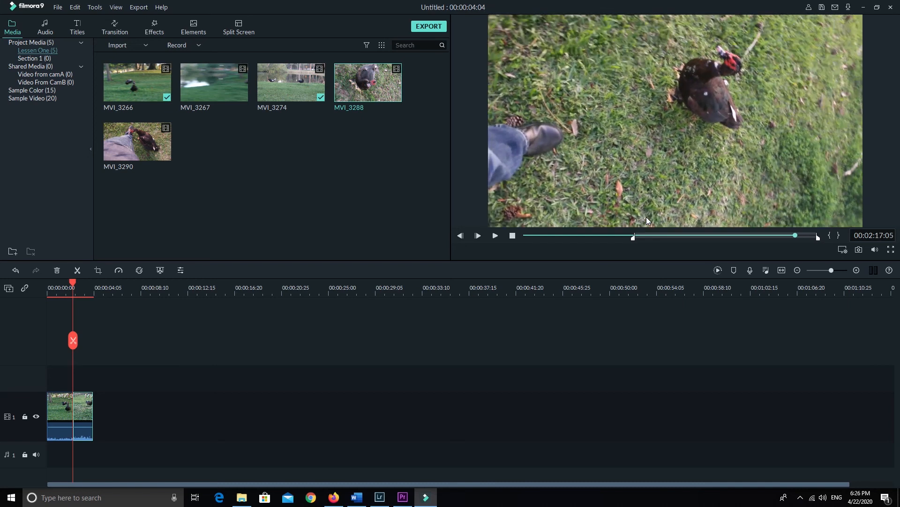
- Step MVI_3288 back second by second to 00:01:38:03 to find a suitable end frame
key(shift+Left)
key(shift+Left)
key(shift+Left)
key(shift+Left)
key(shift+Left)
key(shift+Left)
key(shift+Left)
key(shift+Left)
key(shift+Left)
key(shift+Left)
key(shift+Left)
key(shift+Left)
key(shift+Left)
key(shift+Left)
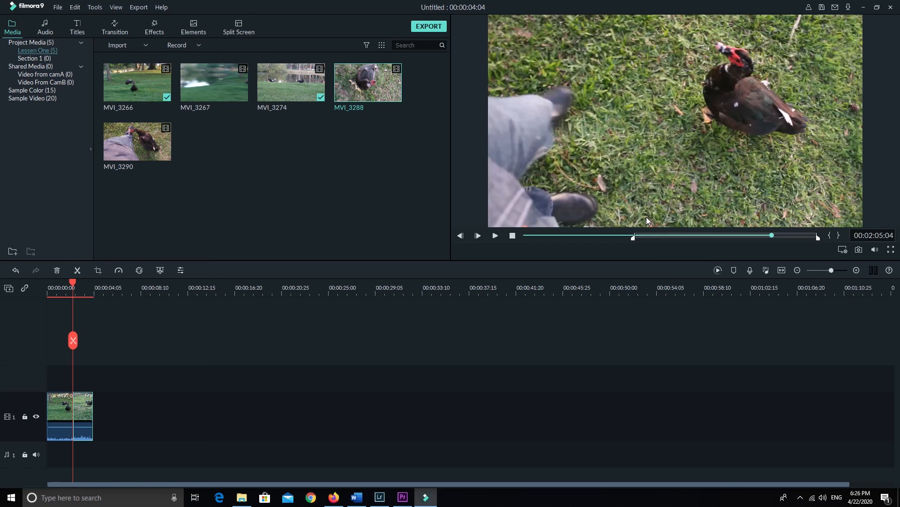
key(shift+Left)
key(shift+Left)
key(shift+Left)
key(shift+Left)
key(shift+Left)
key(shift+Left)
key(shift+Left)
key(shift+Left)
key(shift+Left)
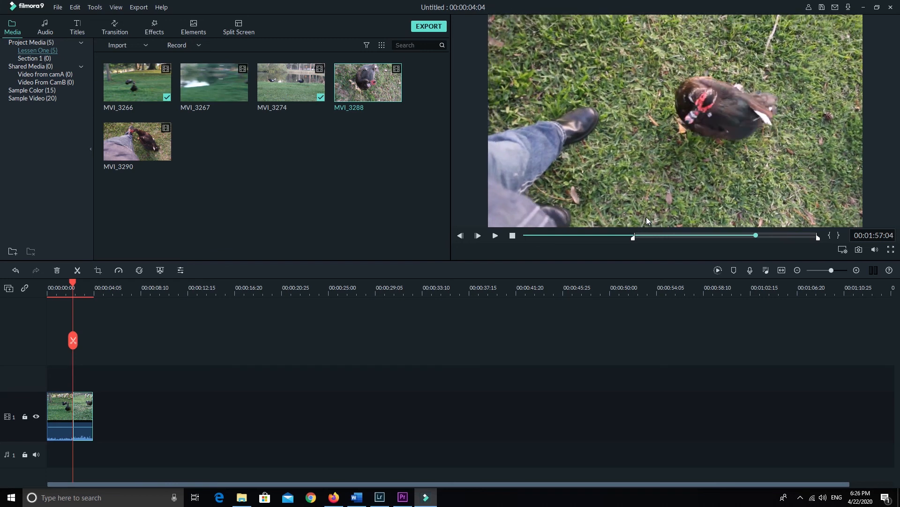
key(shift+Left)
key(shift+Left)
key(shift+Left)
key(shift+Left)
key(shift+Left)
key(shift+Left)
key(shift+Left)
key(shift+Left)
key(shift+Left)
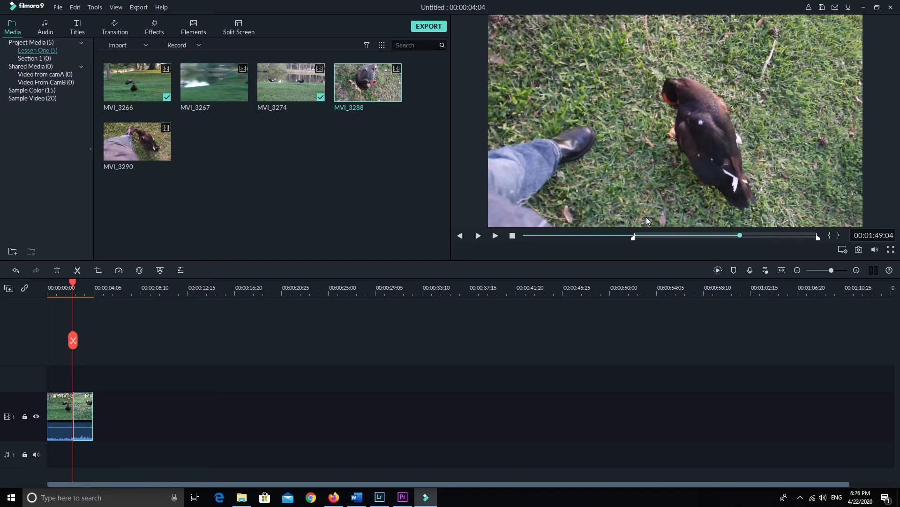
key(shift+Left)
key(shift+Left)
key(shift+Left)
key(shift+Left)
key(shift+Left)
key(shift+Left)
key(shift+Left)
key(shift+Left)
key(shift+Left)
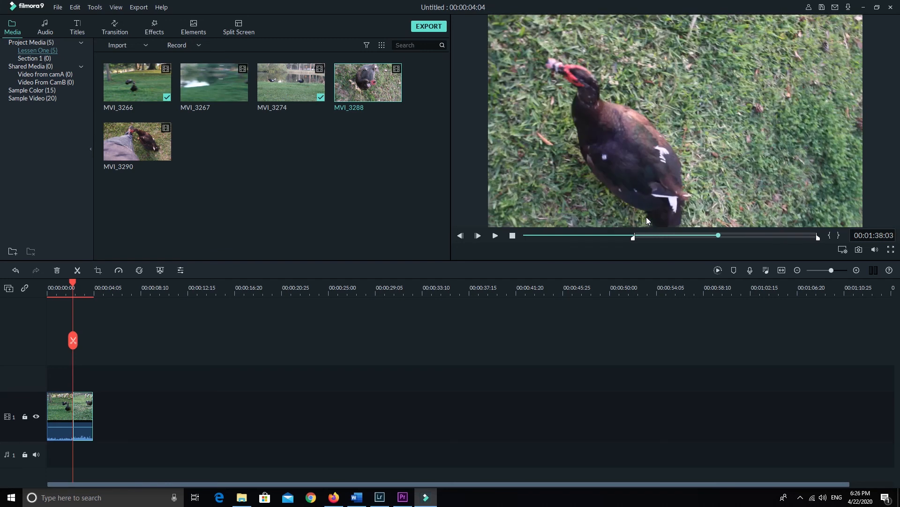
- Set MVI_3288's mark-out point at 00:01:39:02 and add the marked section to the video track directly after the existing clip
key(shift+Right)
key(shift+Right)
key(shift+Right)
key(shift+Right)
key(shift+Right)
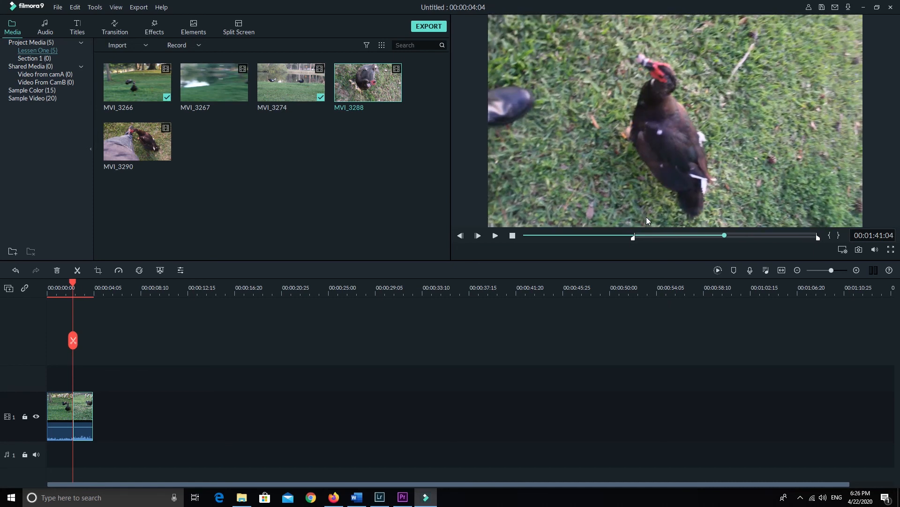
key(shift+Right)
key(shift+Left)
key(shift+Left)
key(shift+Left)
key(shift+Right)
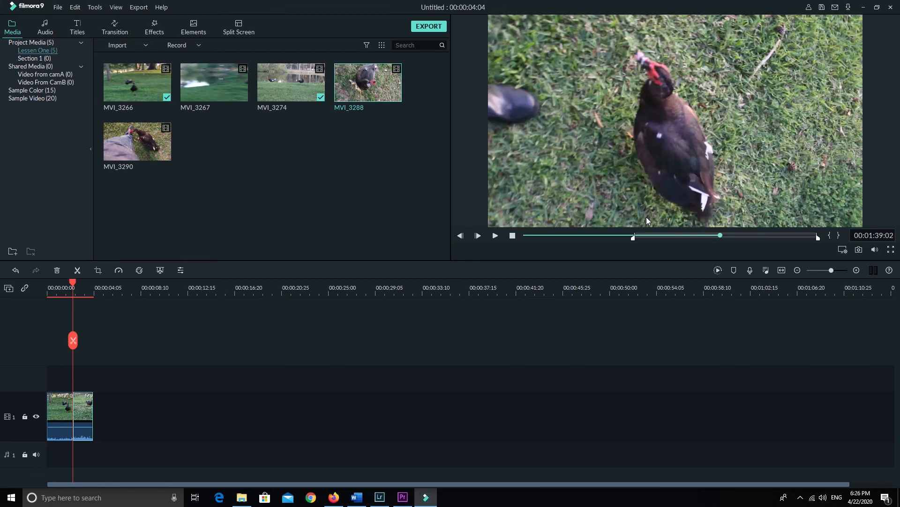
key(o)
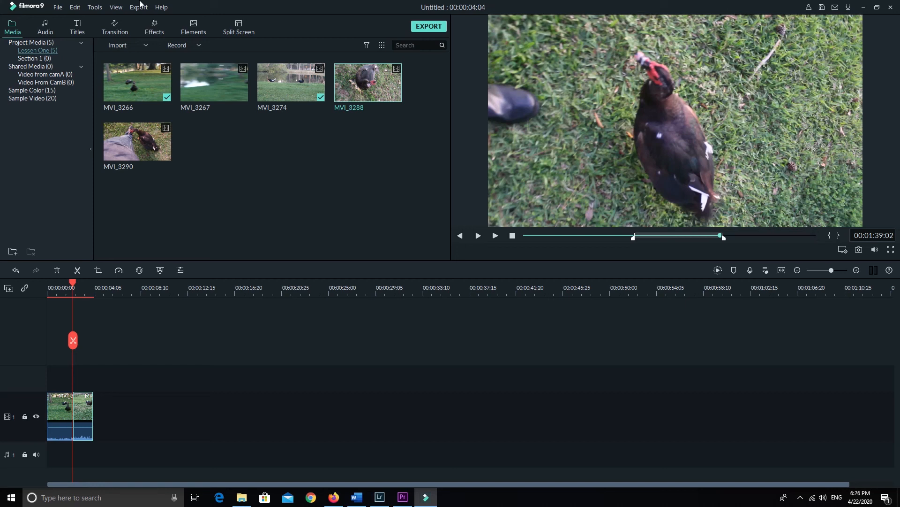
drag(357, 82, 98, 415)
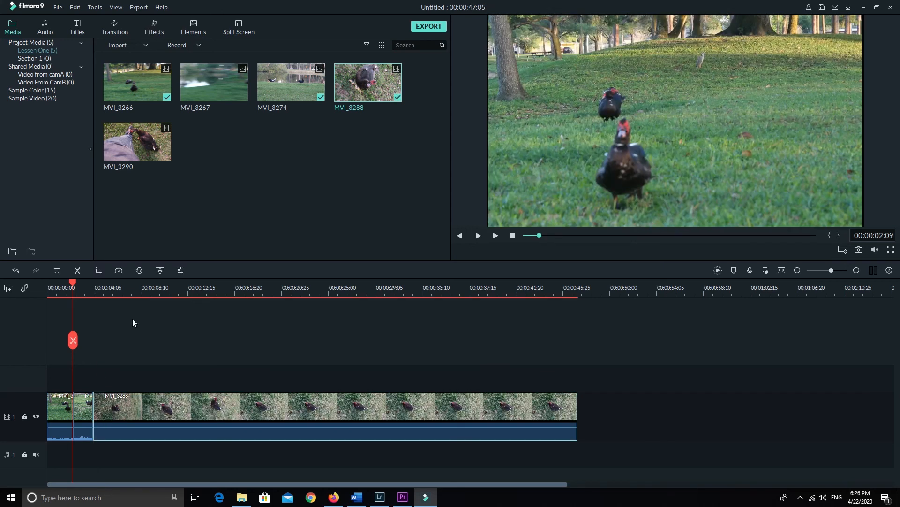
- Open MVI_3290 in the preview, set its mark-in point about 3 seconds in and move the playhead to 00:00:15:00
double_click(137, 157)
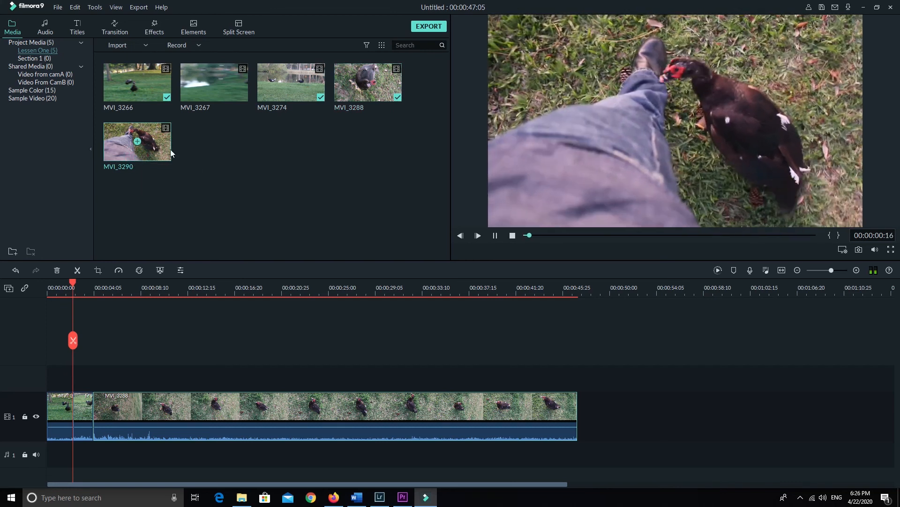
click(497, 235)
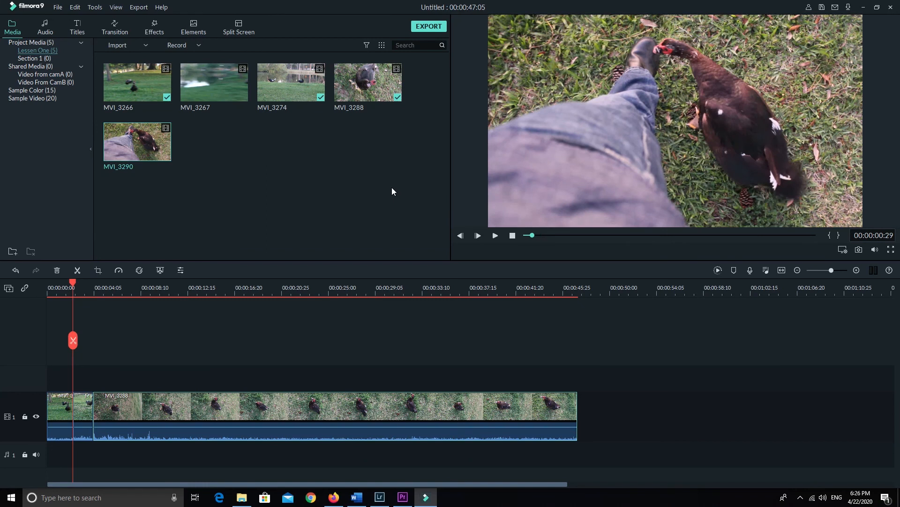
key(shift+Left)
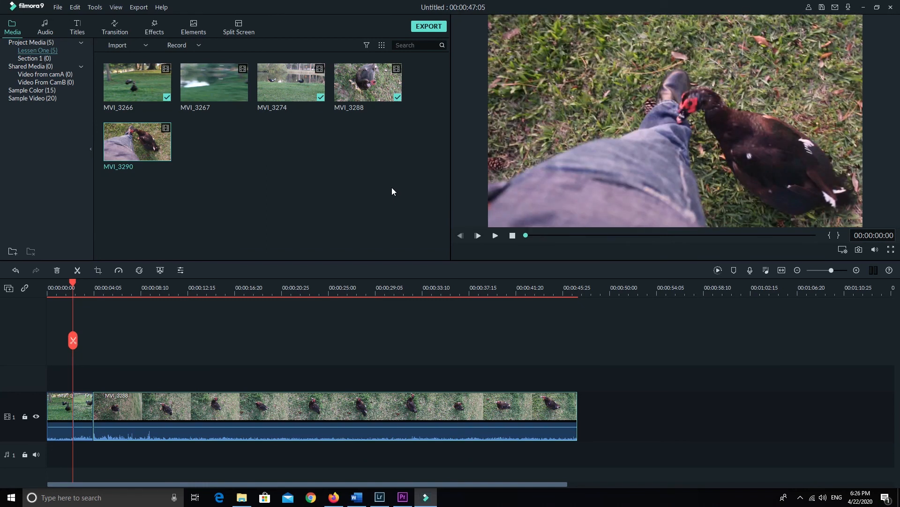
key(space)
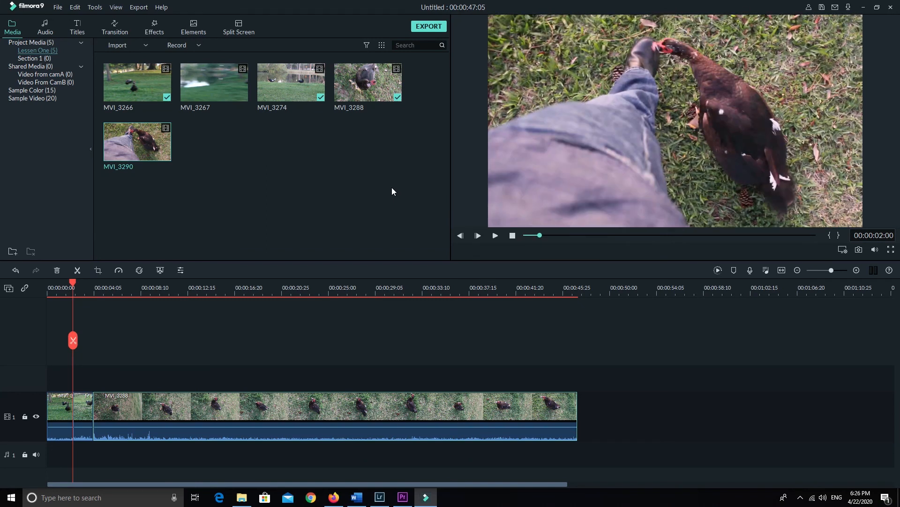
key(shift+Right)
key(shift+Left)
key(shift+Left)
key(shift+Left)
key(shift+Left)
key(shift+Left)
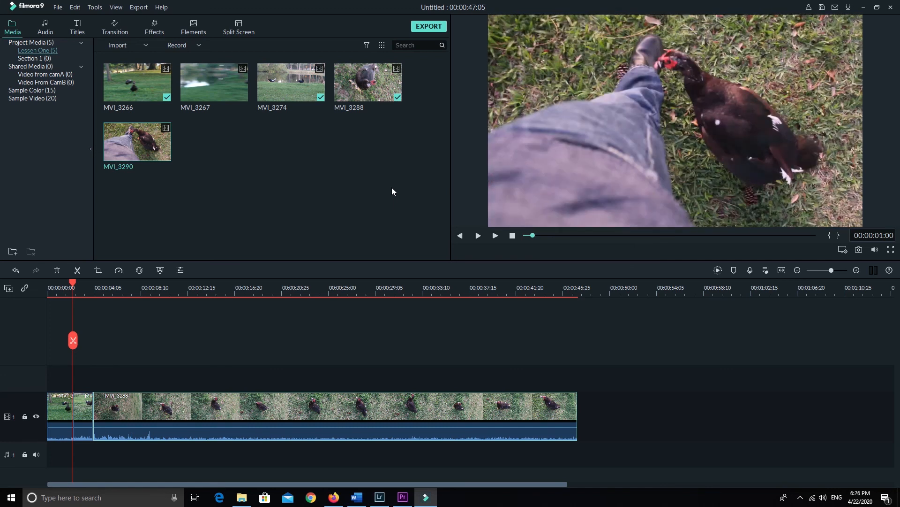
key(shift+Right)
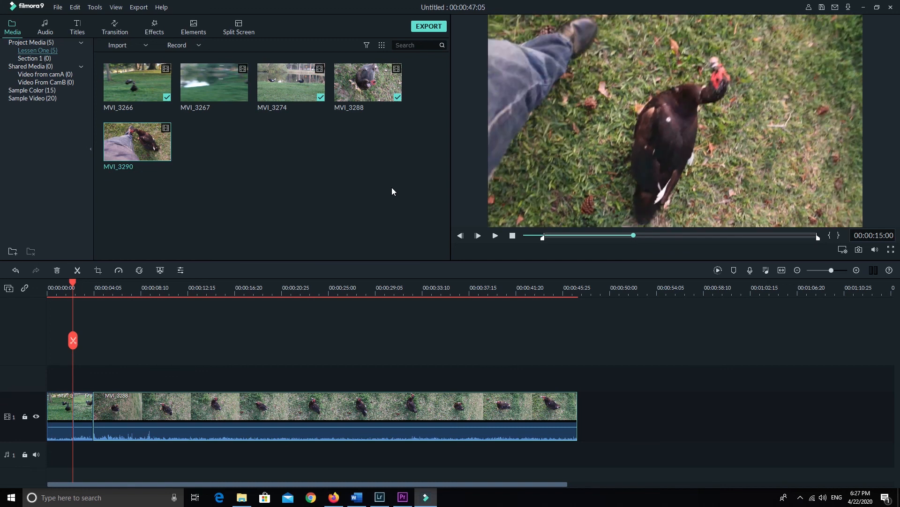
- Set MVI_3290's mark-out point at 00:00:15:00 and add the marked section to the video track directly after the MVI_3288 clip
key(o)
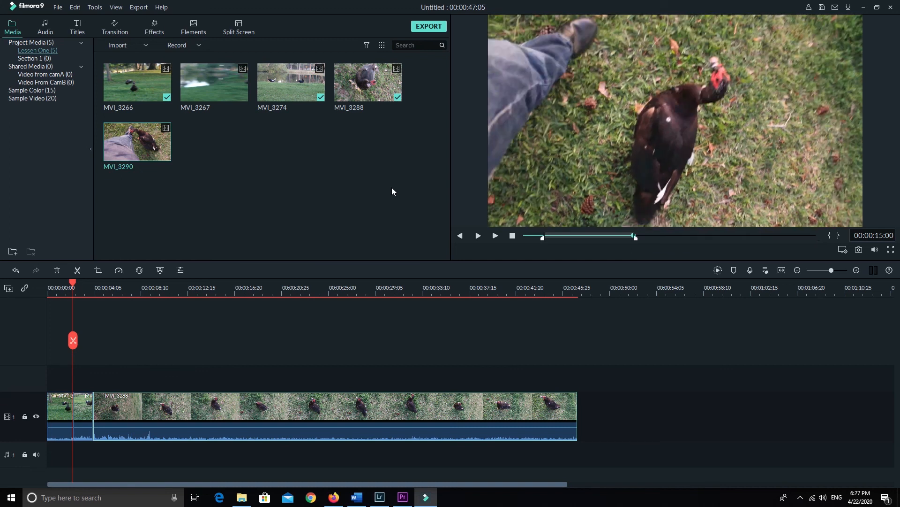
click(144, 158)
drag(144, 160, 578, 410)
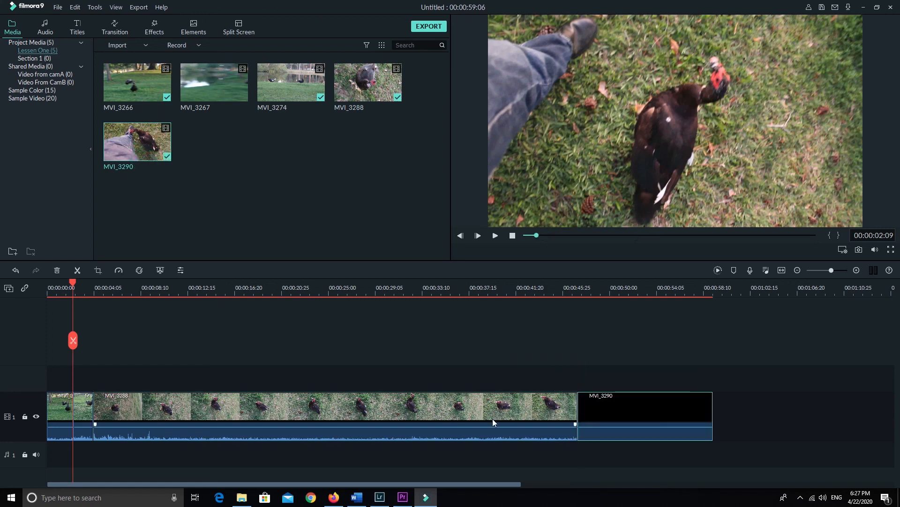